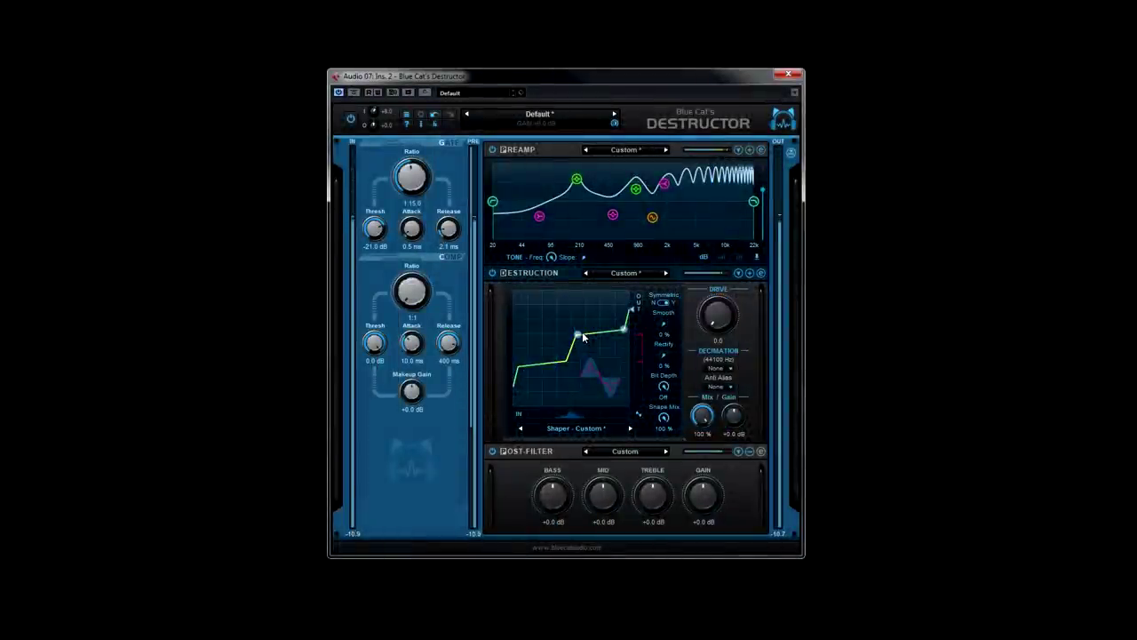
Step: Load the Compressor factory shaper curve from the Dynamics category
click(617, 434)
mouse_move(622, 439)
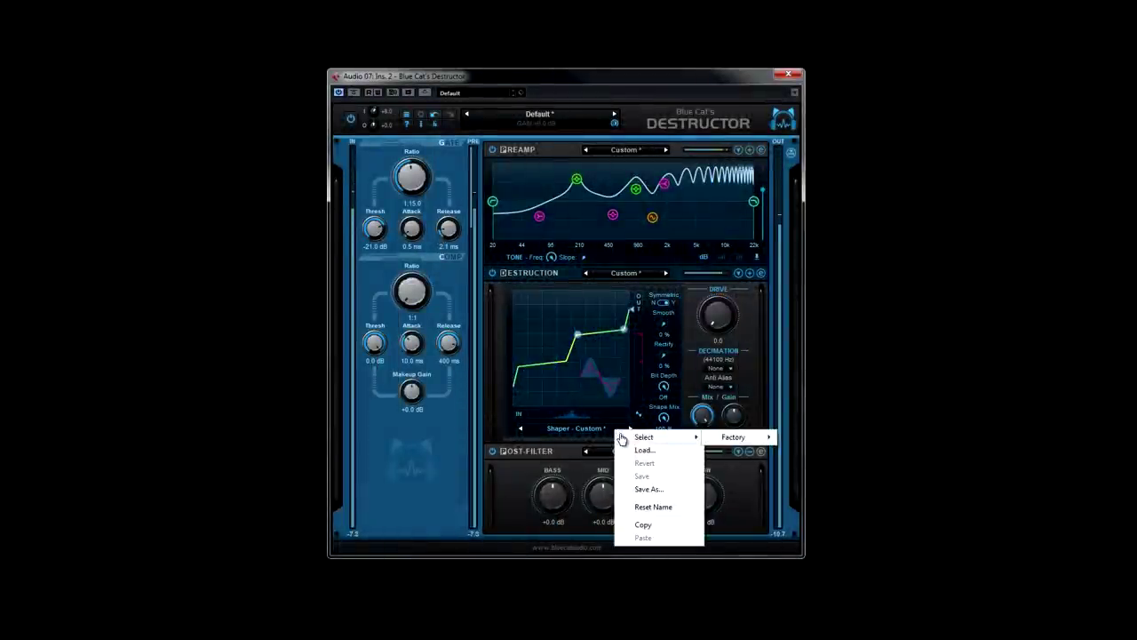
mouse_move(733, 436)
mouse_move(810, 463)
click(879, 491)
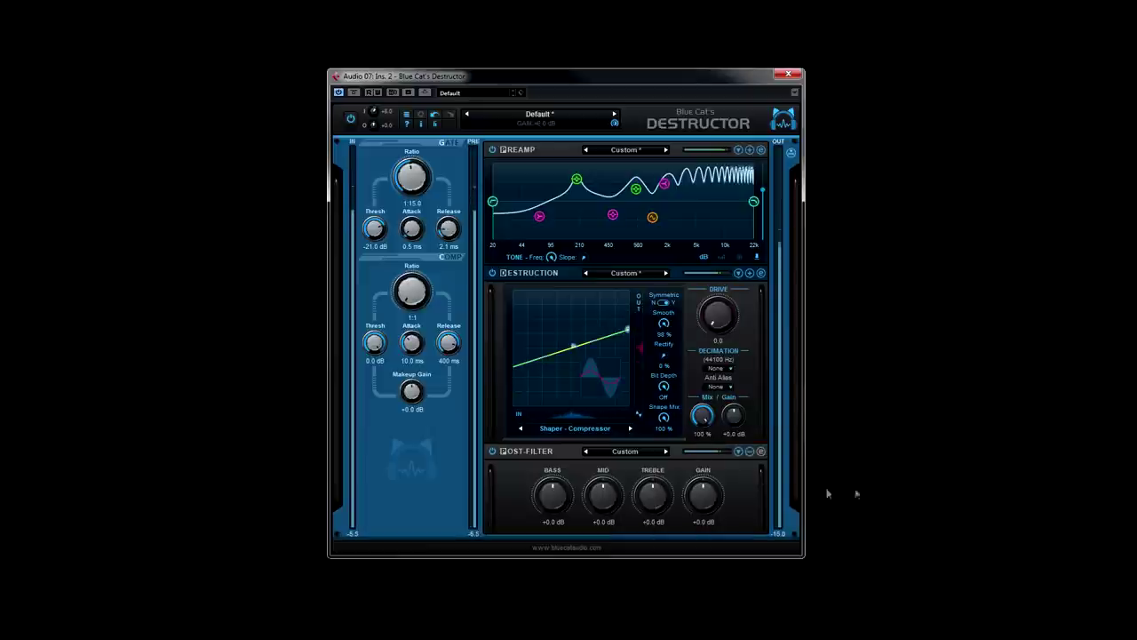
Step: Replace it with the Half Spike-Clip shaper curve from the Hard factory category
click(612, 435)
mouse_move(639, 438)
mouse_move(728, 438)
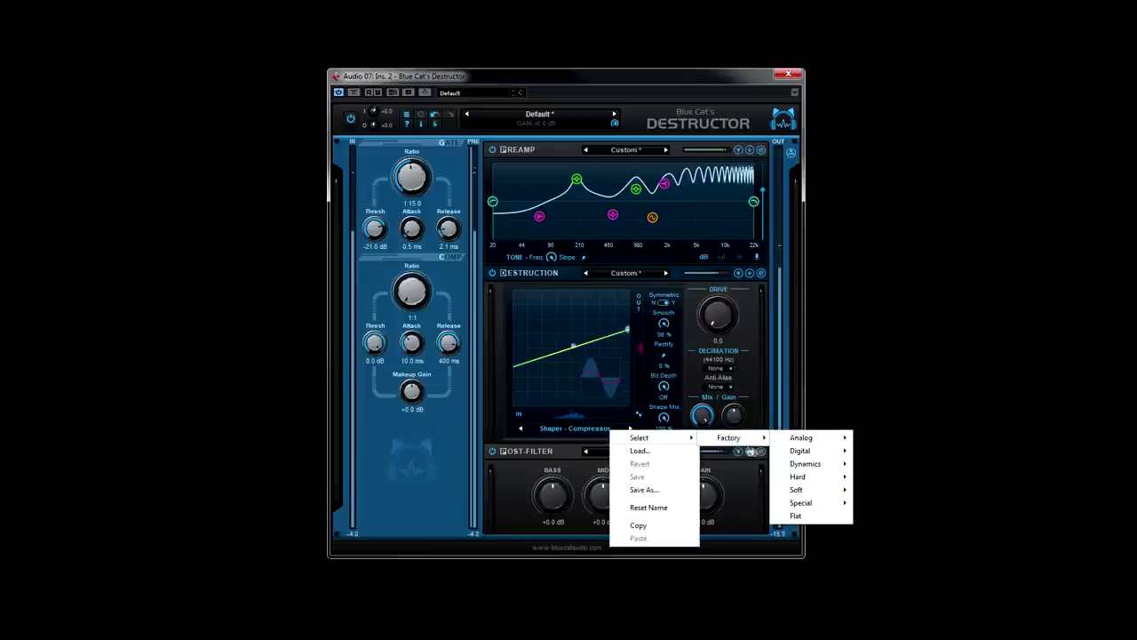
mouse_move(812, 480)
click(893, 334)
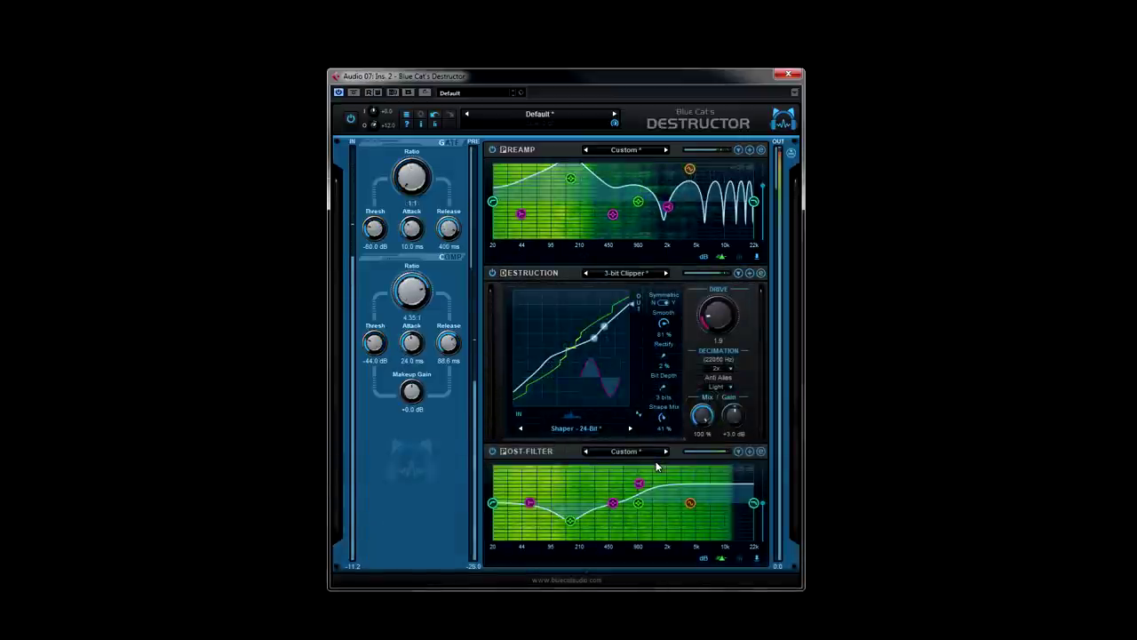
Step: Set decimation to 128x (344.53 Hz), trying 16x first
click(718, 369)
click(744, 430)
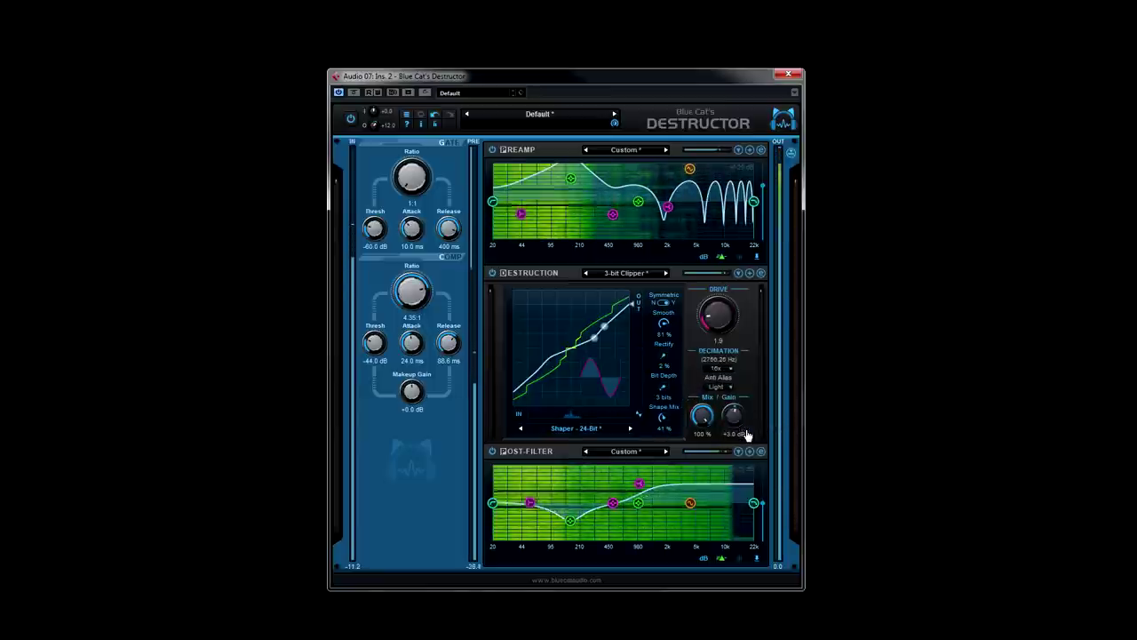
click(722, 369)
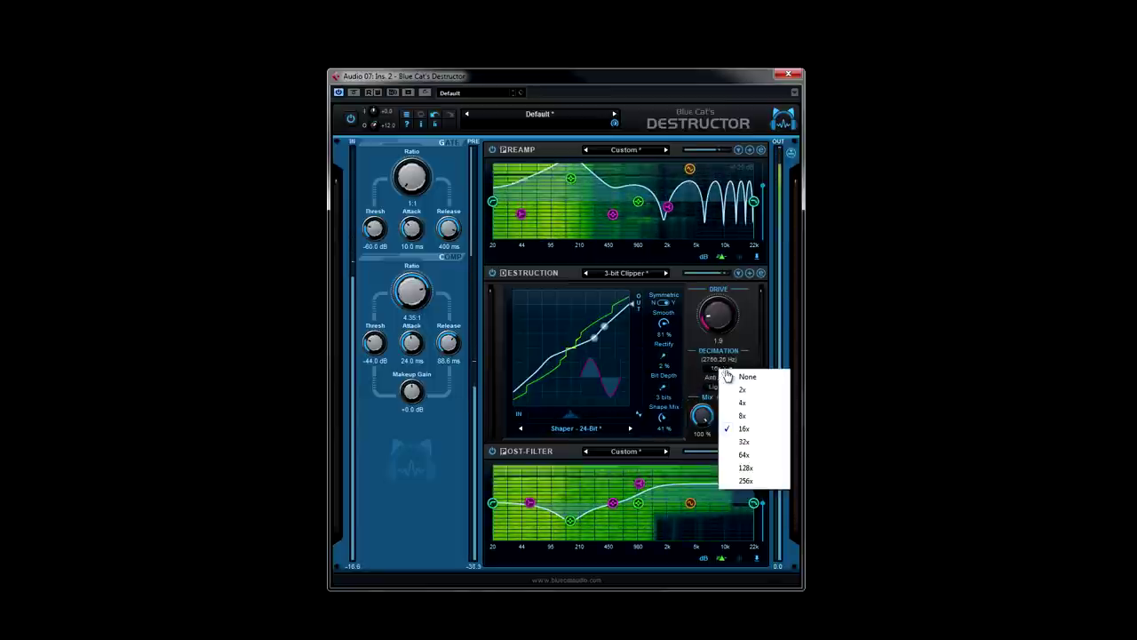
click(752, 469)
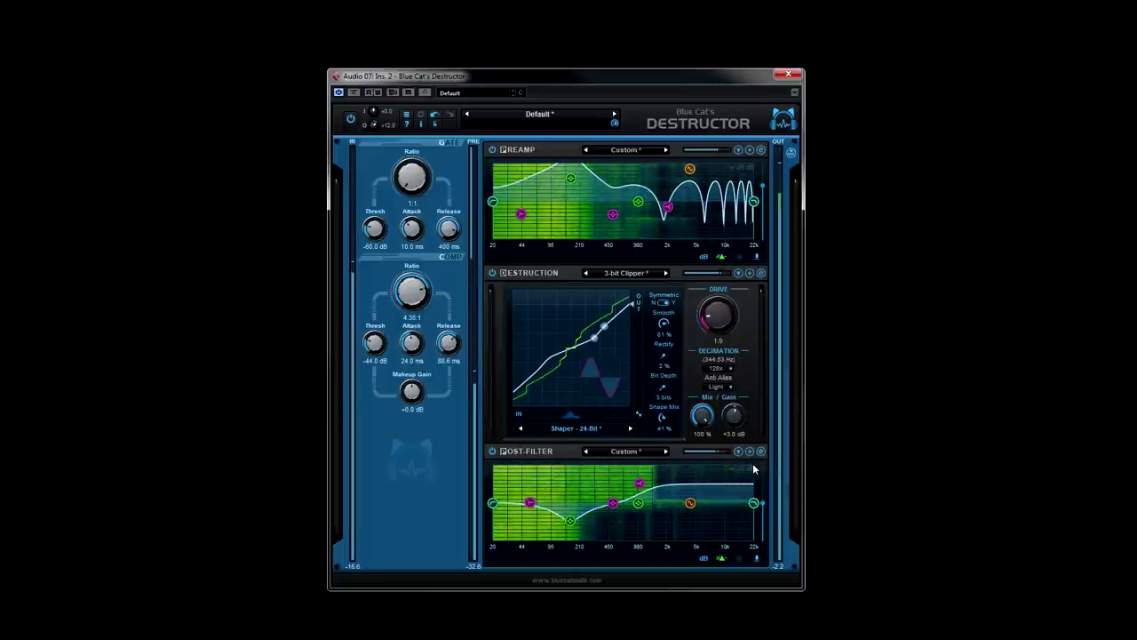
Step: Set anti-aliasing to Strong and raise the bit depth
click(730, 393)
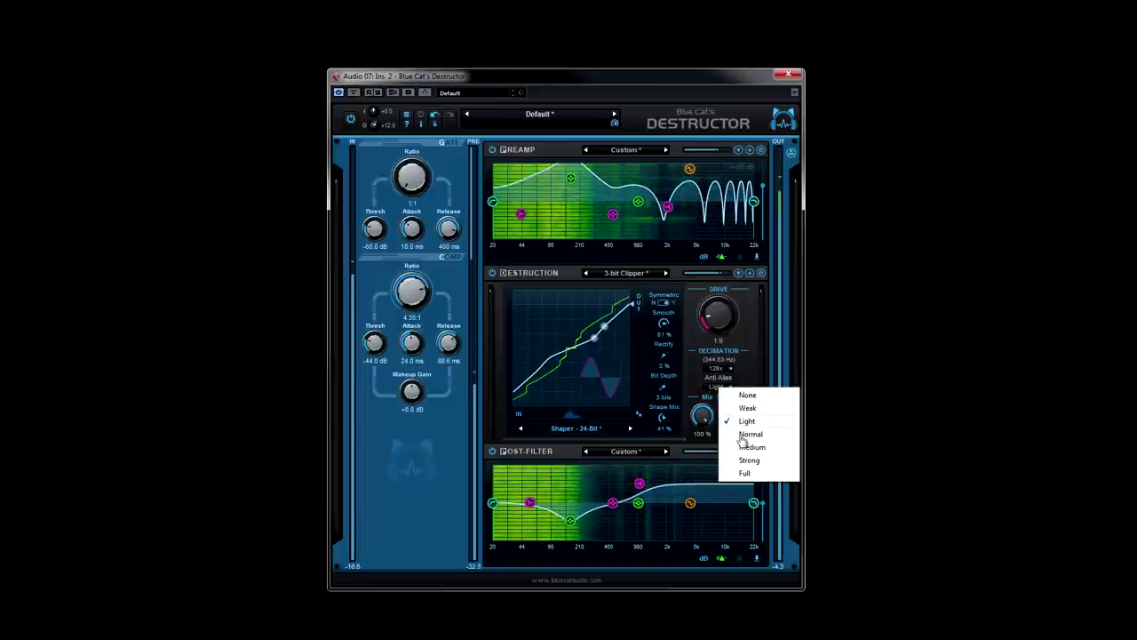
click(756, 461)
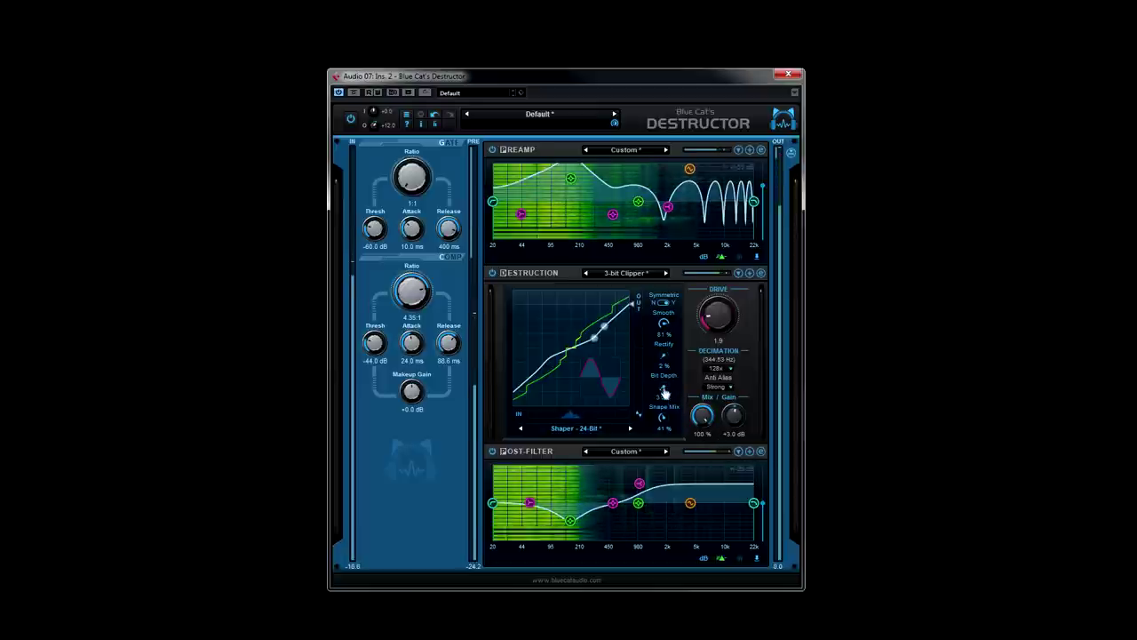
drag(663, 390, 658, 322)
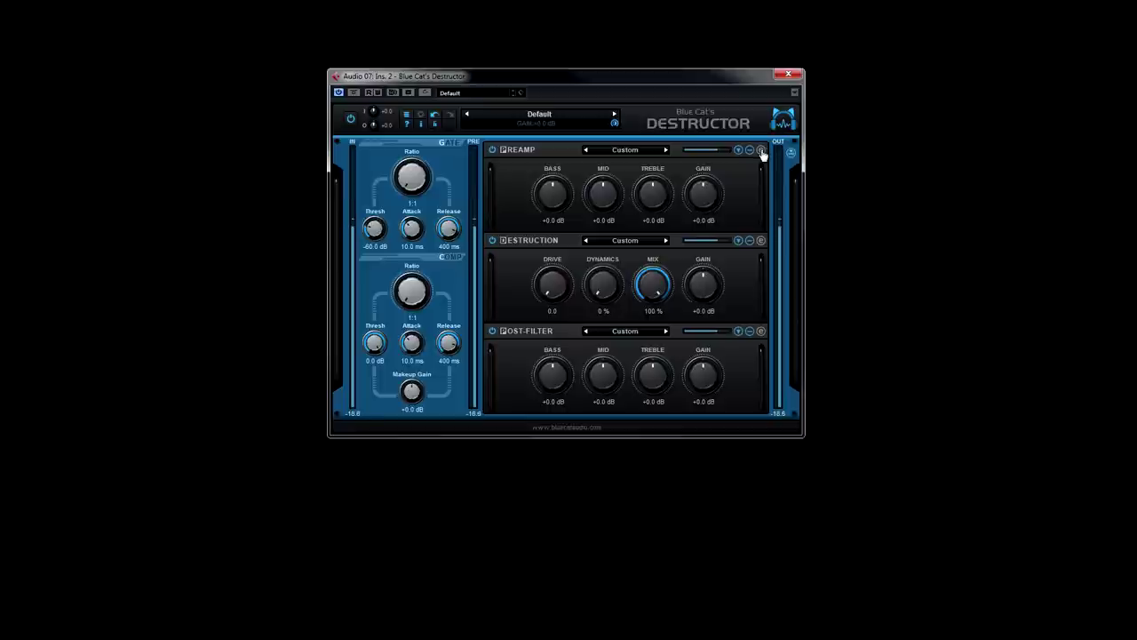
Step: Add comb ripples and a mid dip to the Preamp EQ curve, then reveal the shaper editor
click(762, 153)
drag(690, 203, 694, 177)
drag(638, 201, 577, 189)
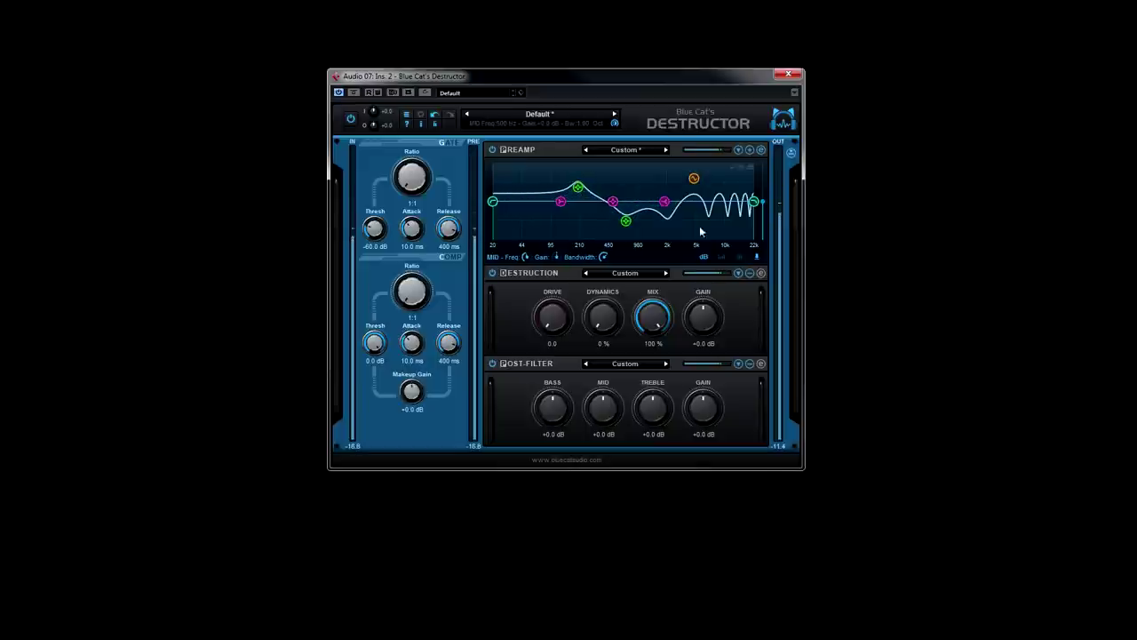
click(761, 274)
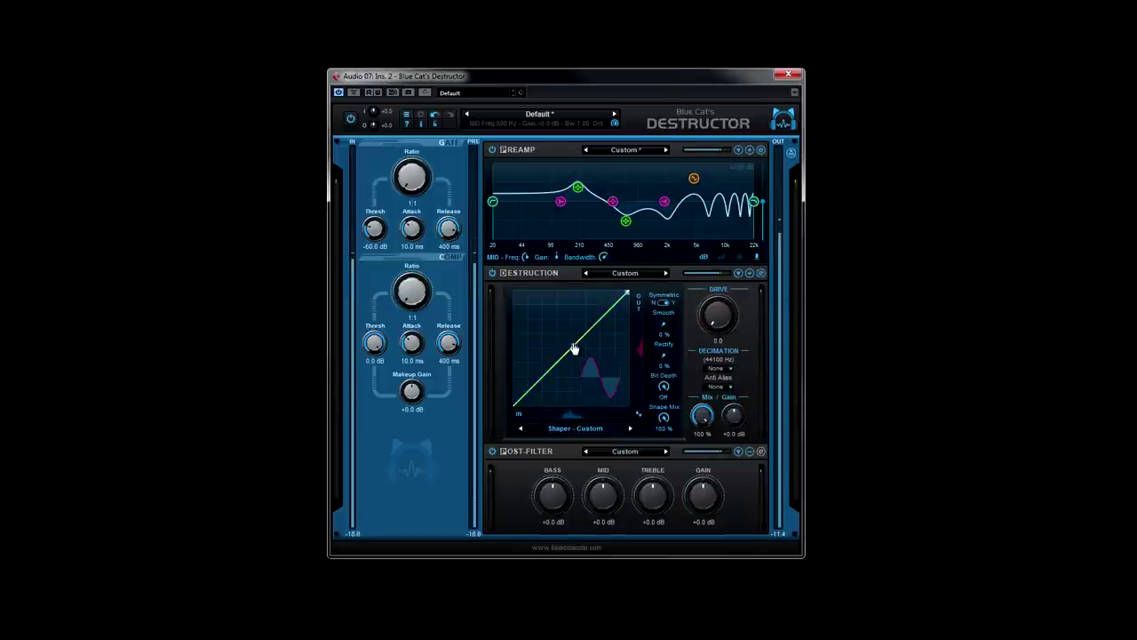
Step: Move a shaper node and pull a new node down from the curve's top end
mouse_move(574, 348)
mouse_down()
mouse_move(539, 304)
mouse_move(584, 310)
mouse_move(604, 354)
mouse_move(577, 316)
mouse_move(554, 356)
mouse_move(573, 330)
mouse_move(599, 364)
mouse_move(590, 346)
mouse_up()
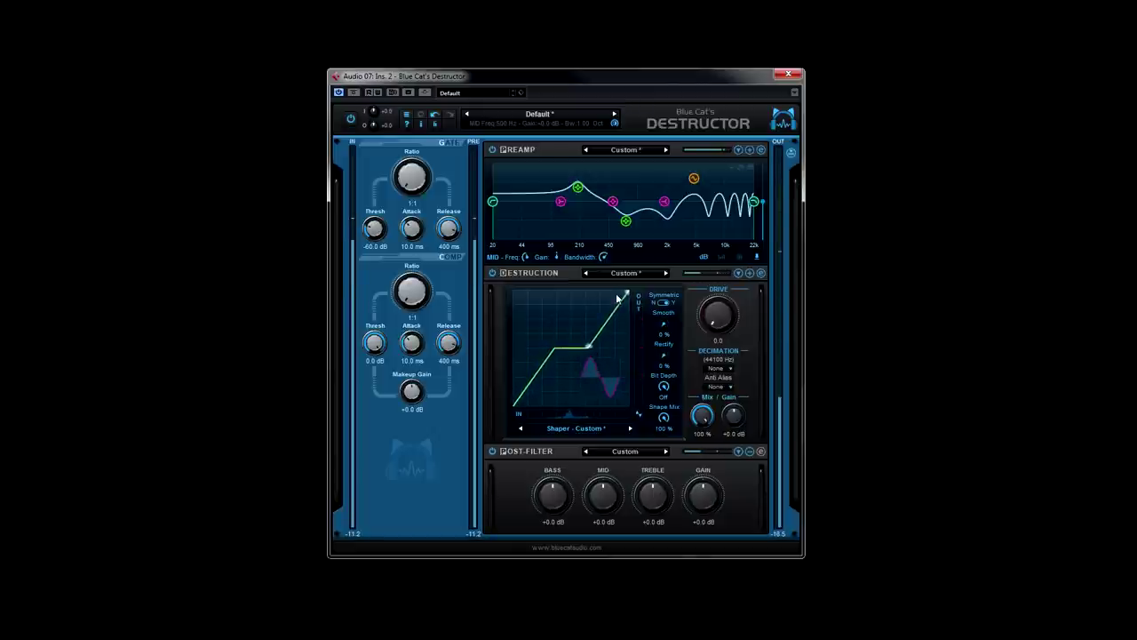
drag(627, 297, 578, 318)
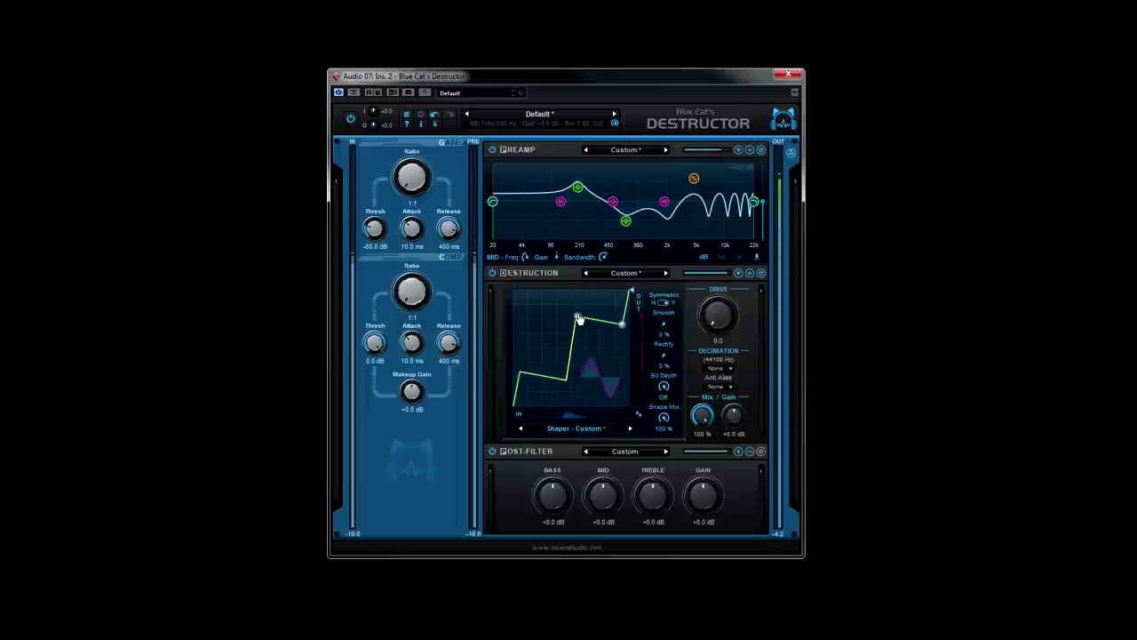
Step: Shape the Post-Filter EQ with a treble shelf, a mid dip and a higher low cut
click(761, 452)
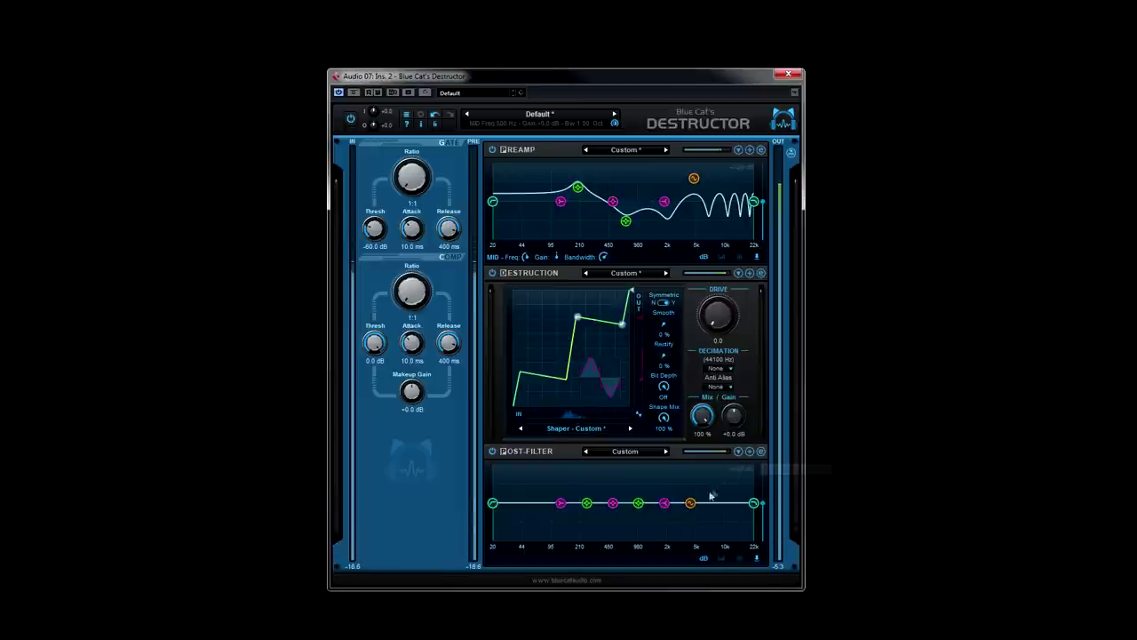
drag(667, 508, 605, 482)
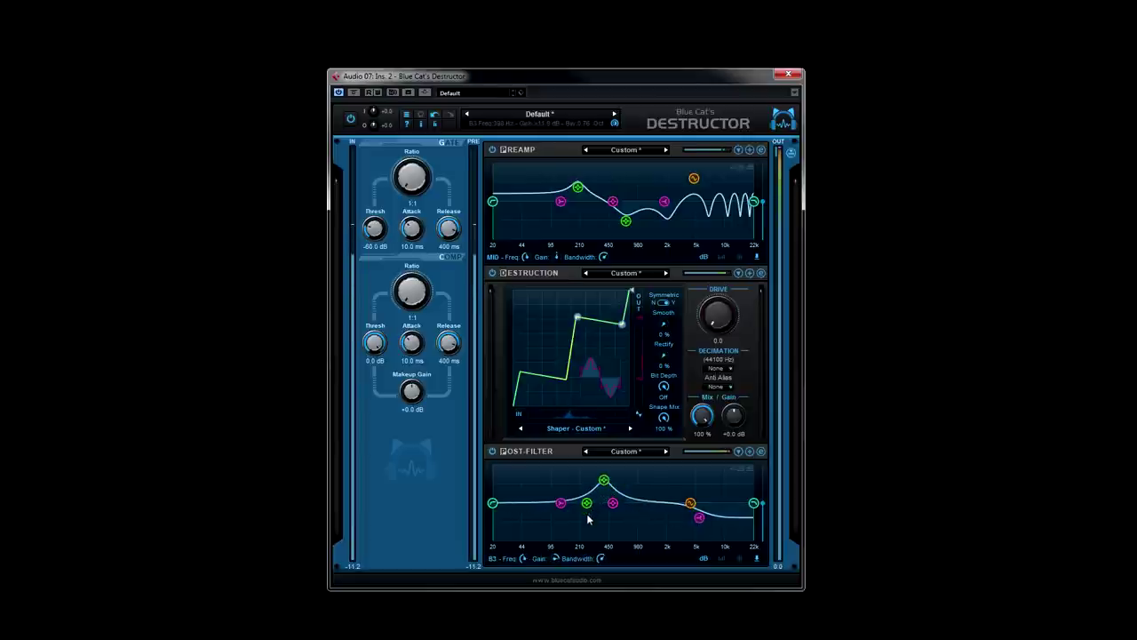
drag(588, 506, 582, 515)
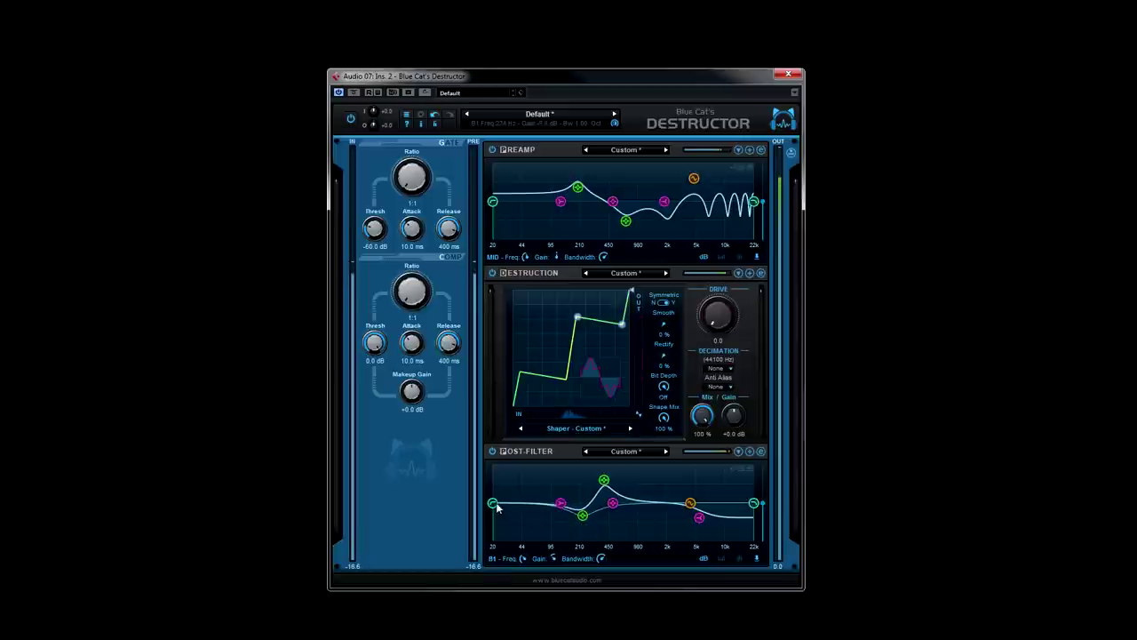
drag(493, 503, 518, 510)
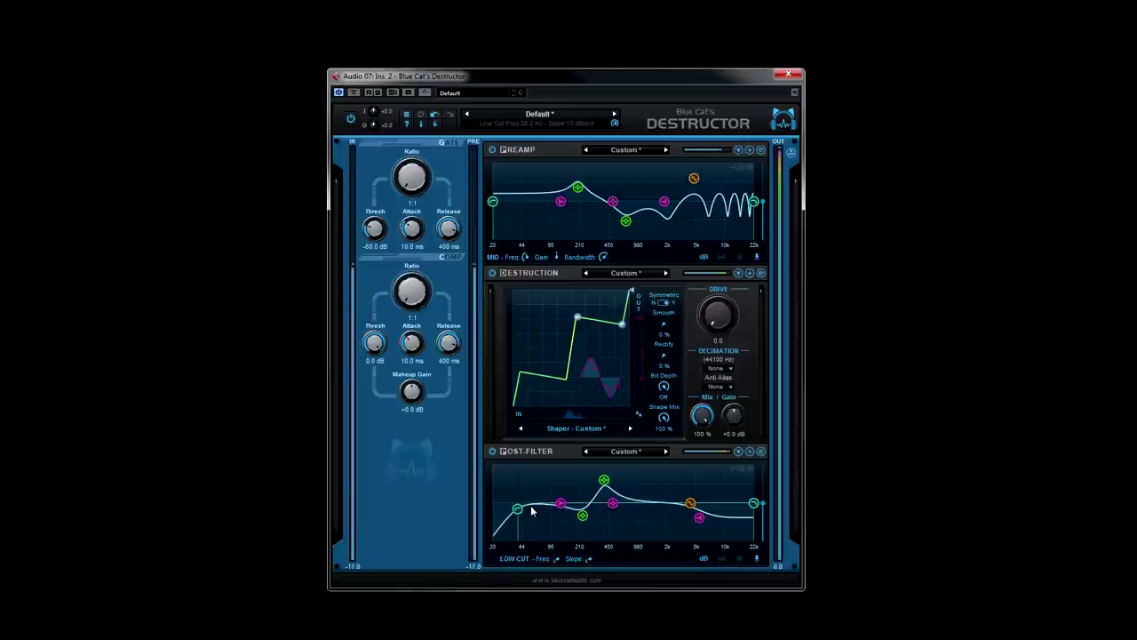
Step: Load the BMan Over factory preset, then step through JC Comp to Warm Mids I
click(560, 115)
mouse_move(613, 121)
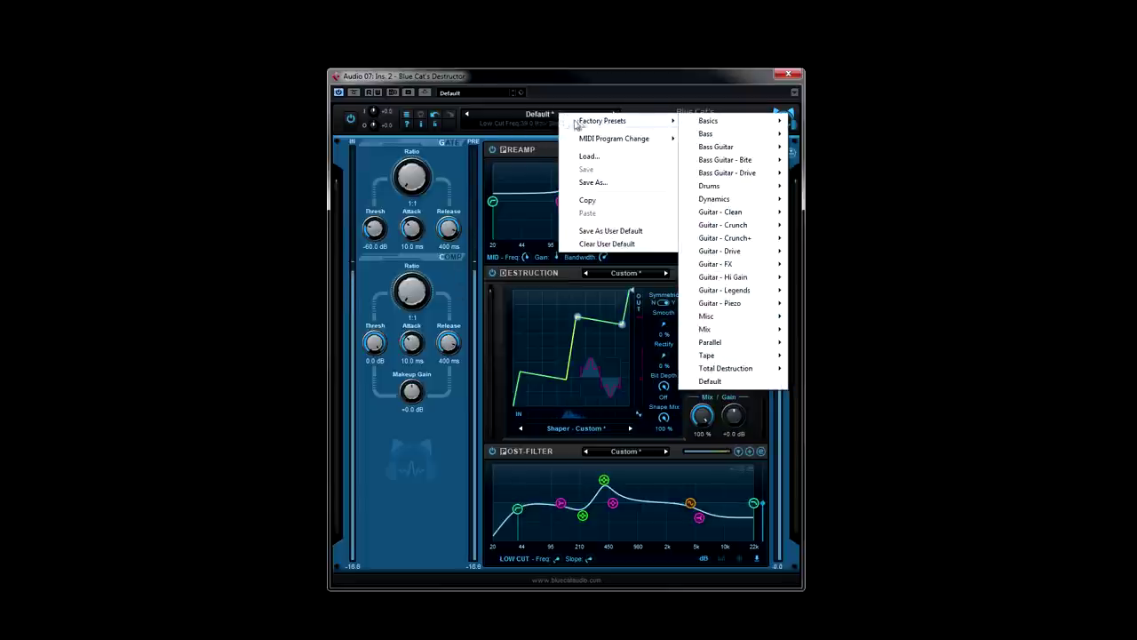
mouse_move(730, 162)
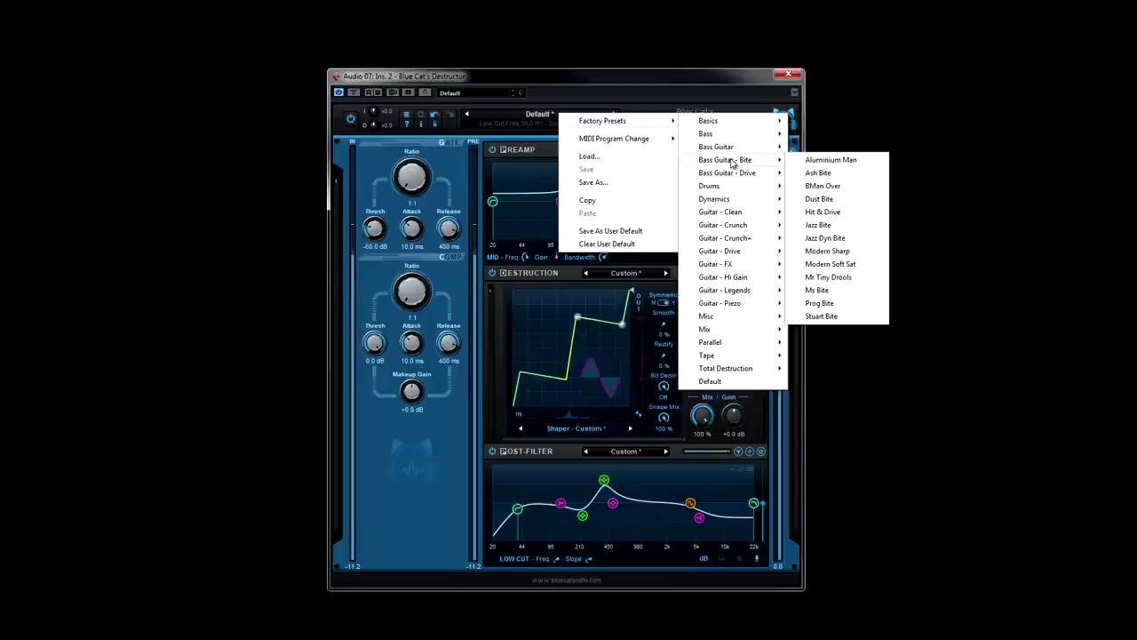
click(831, 187)
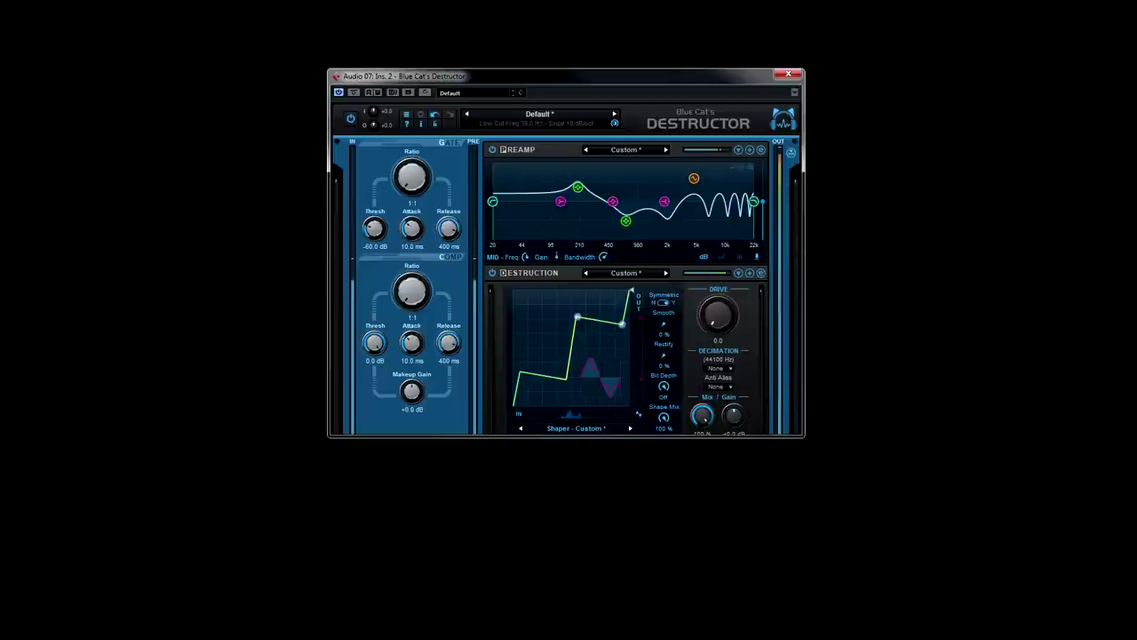
click(614, 114)
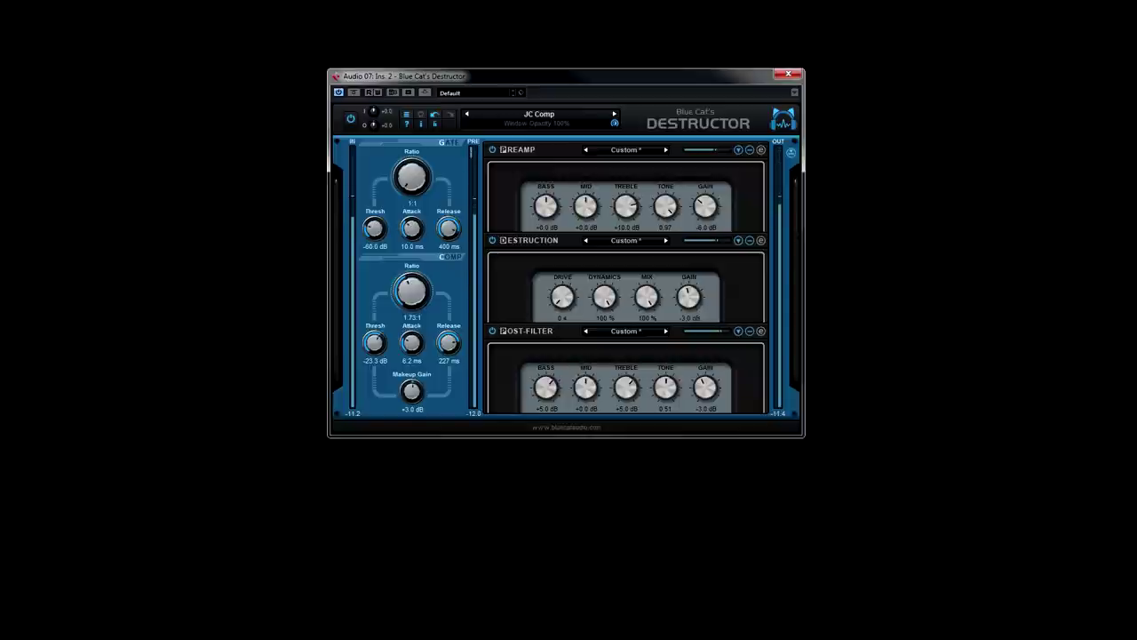
click(614, 113)
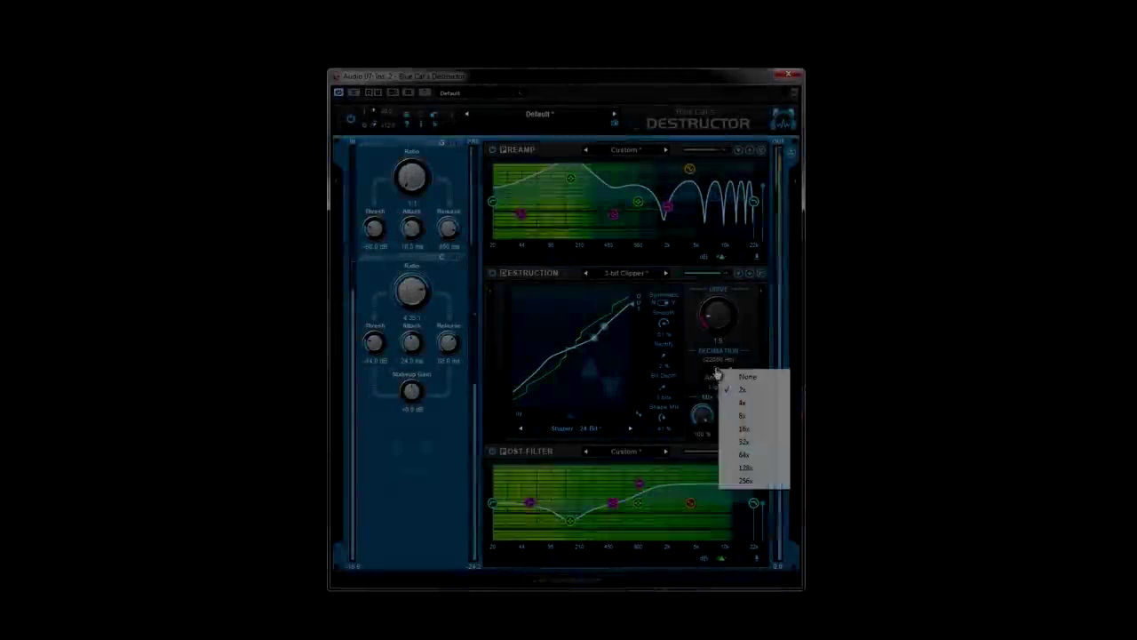
Step: Set decimation to 128x (344.53 Hz), passing through 16x
click(746, 429)
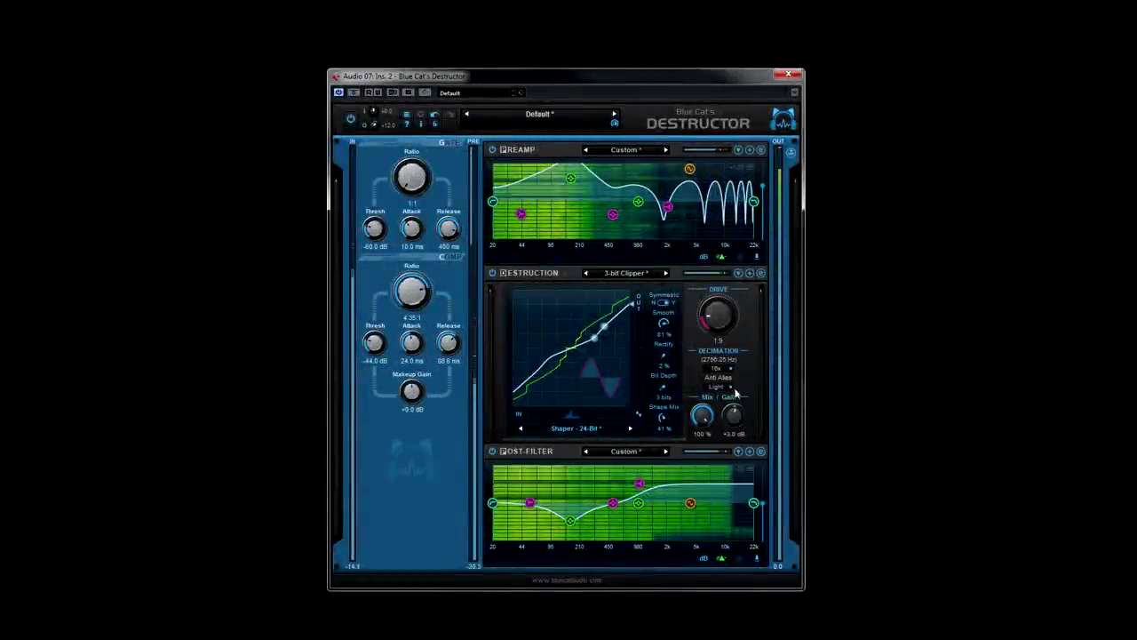
click(720, 369)
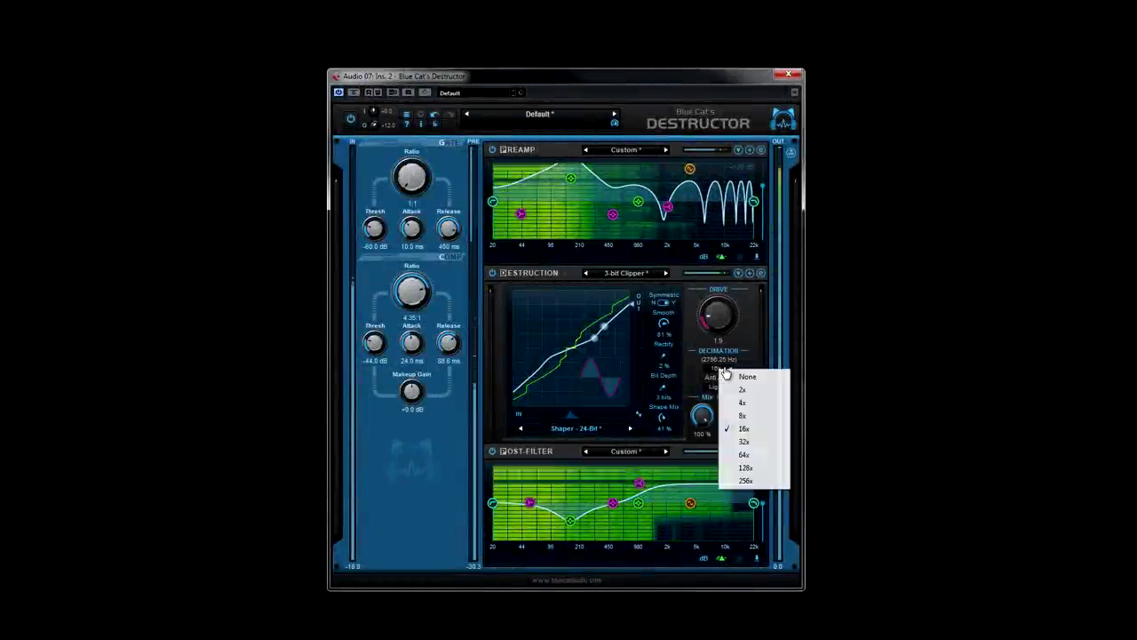
click(746, 468)
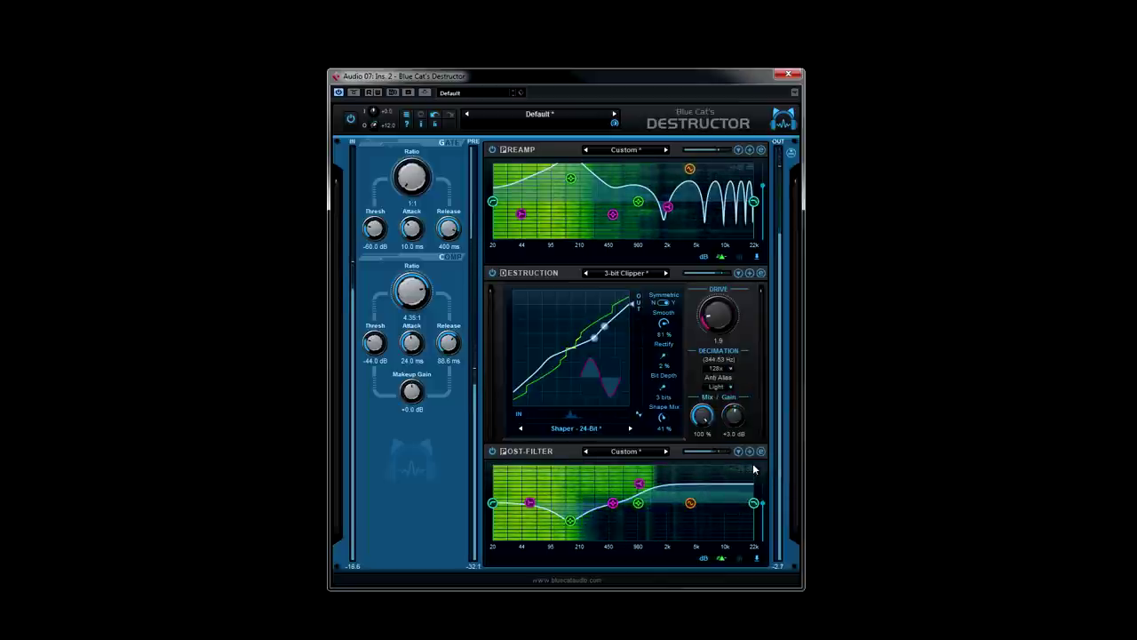
Step: Set anti-aliasing to Strong and raise the bit depth to 5 bits
click(730, 391)
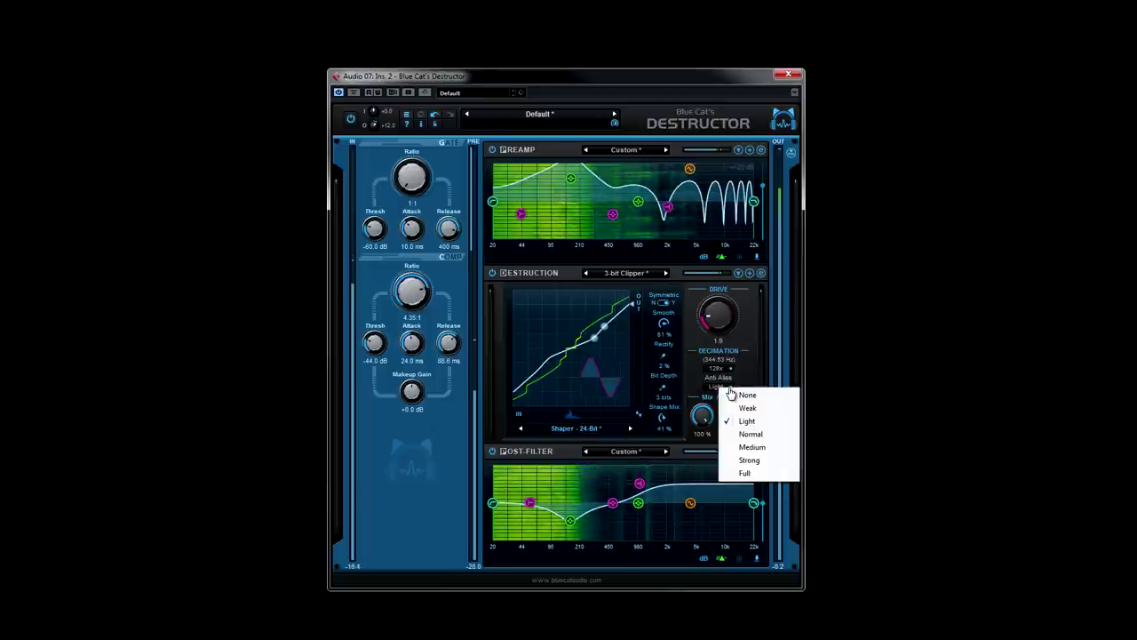
click(751, 460)
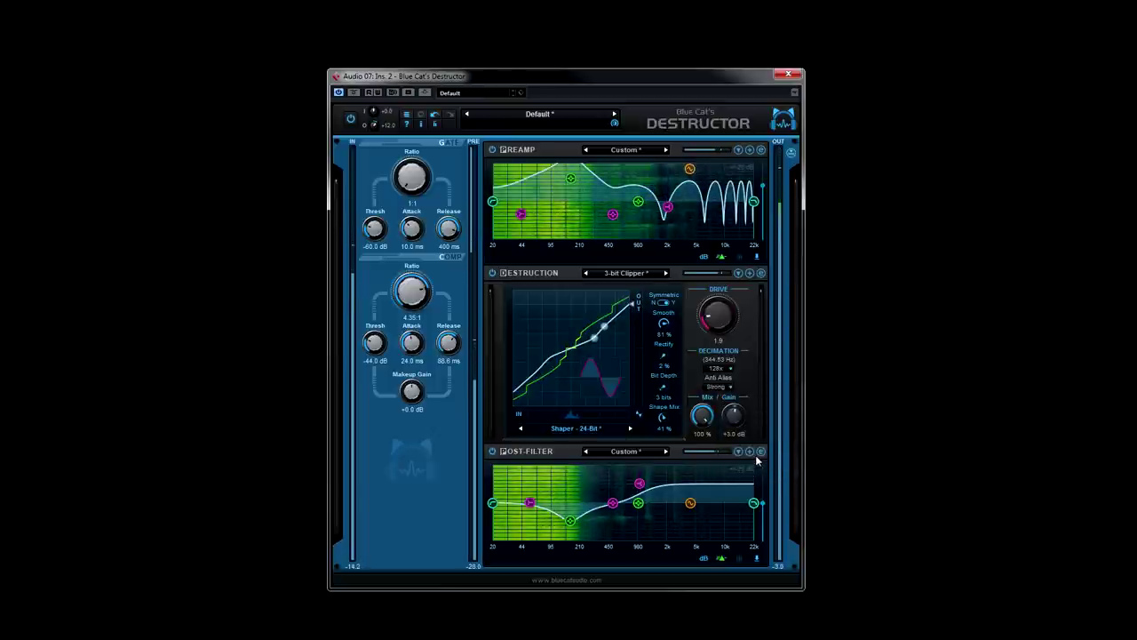
drag(663, 388, 658, 367)
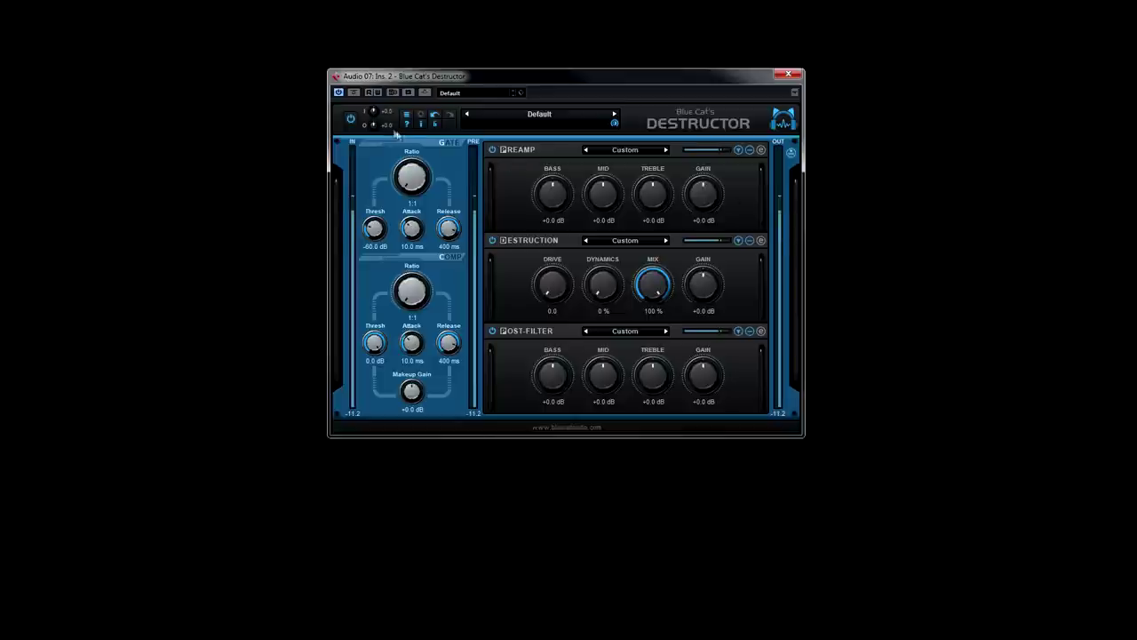
Step: Boost the input gain to +16 dB
mouse_move(368, 115)
mouse_down()
mouse_move(384, 102)
mouse_move(374, 120)
mouse_move(373, 95)
mouse_move(374, 108)
mouse_up()
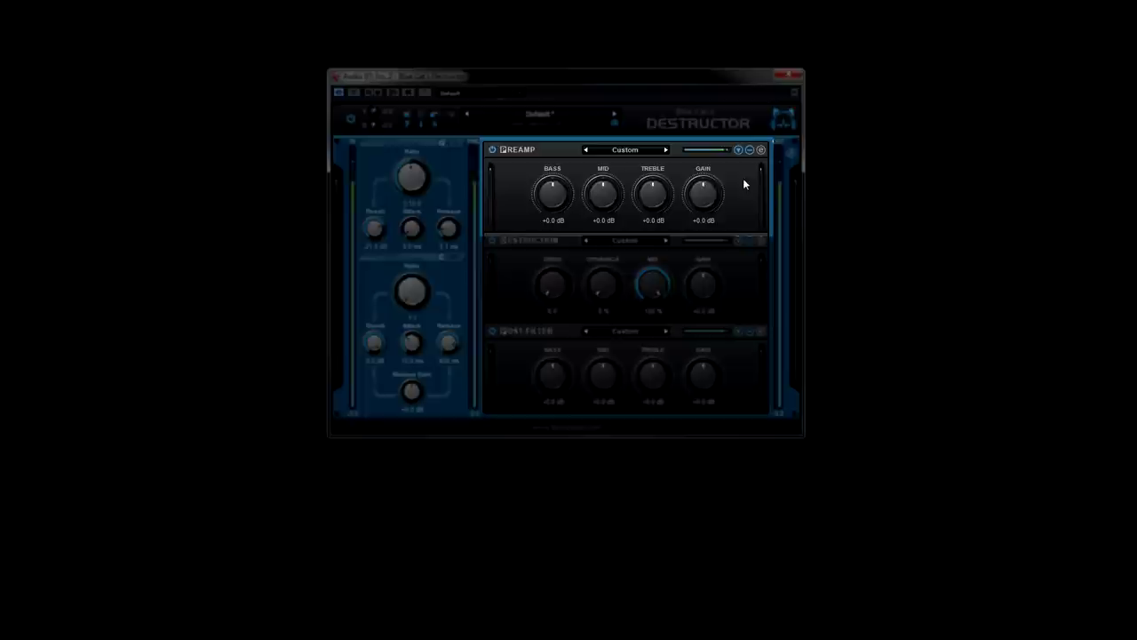
Step: Boost the preamp bass to +11 dB, cut mids to -7 dB, and show the EQ curve
drag(548, 190, 734, 180)
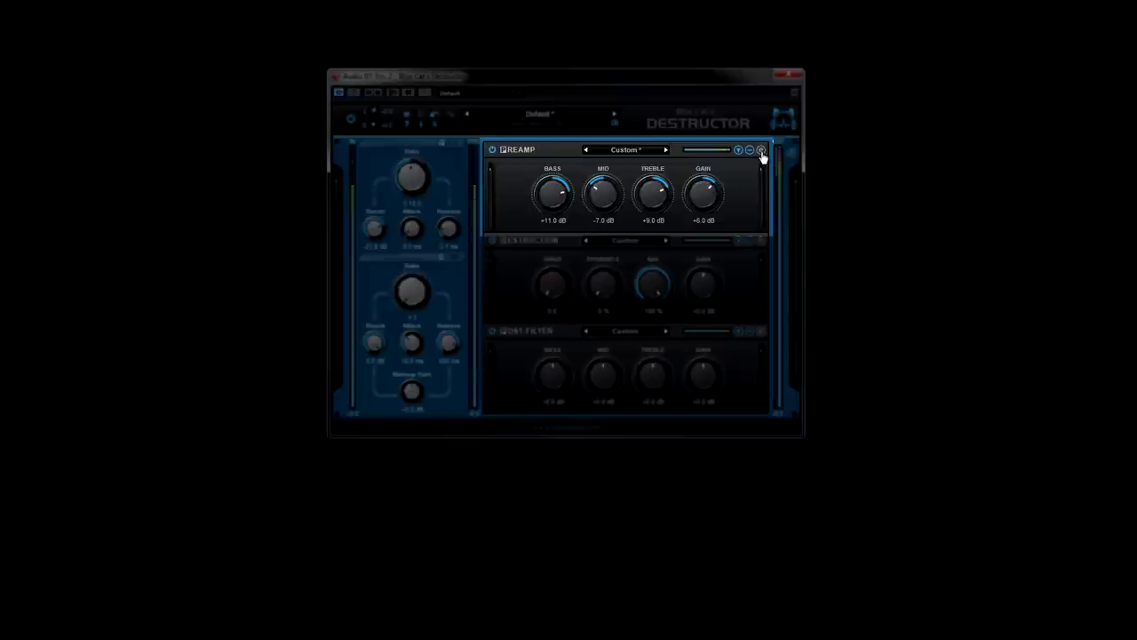
click(762, 152)
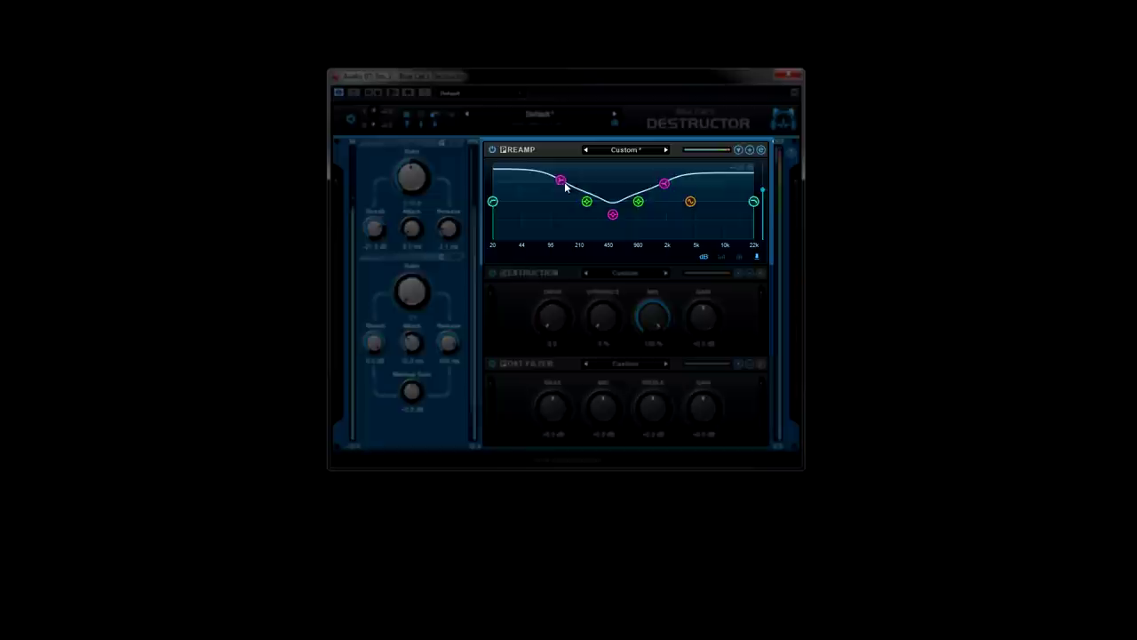
Step: Lower a mid band, raise the band near 980 Hz, and add high-frequency comb ripples
mouse_move(564, 184)
mouse_down()
mouse_move(541, 218)
mouse_move(580, 184)
mouse_up()
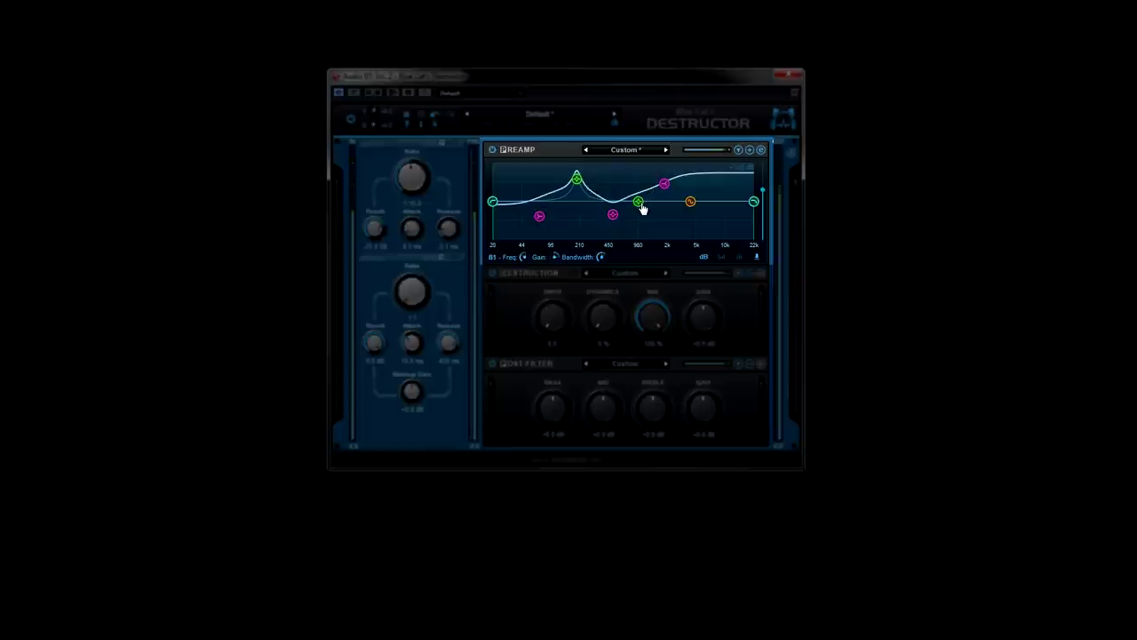
drag(643, 208, 640, 195)
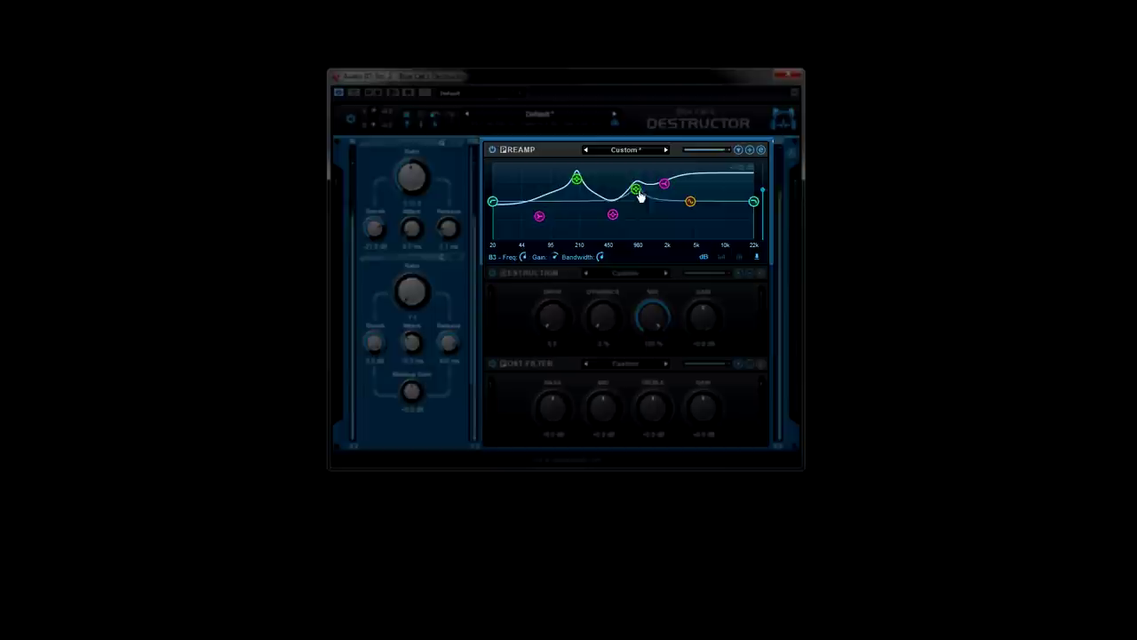
drag(690, 203, 652, 223)
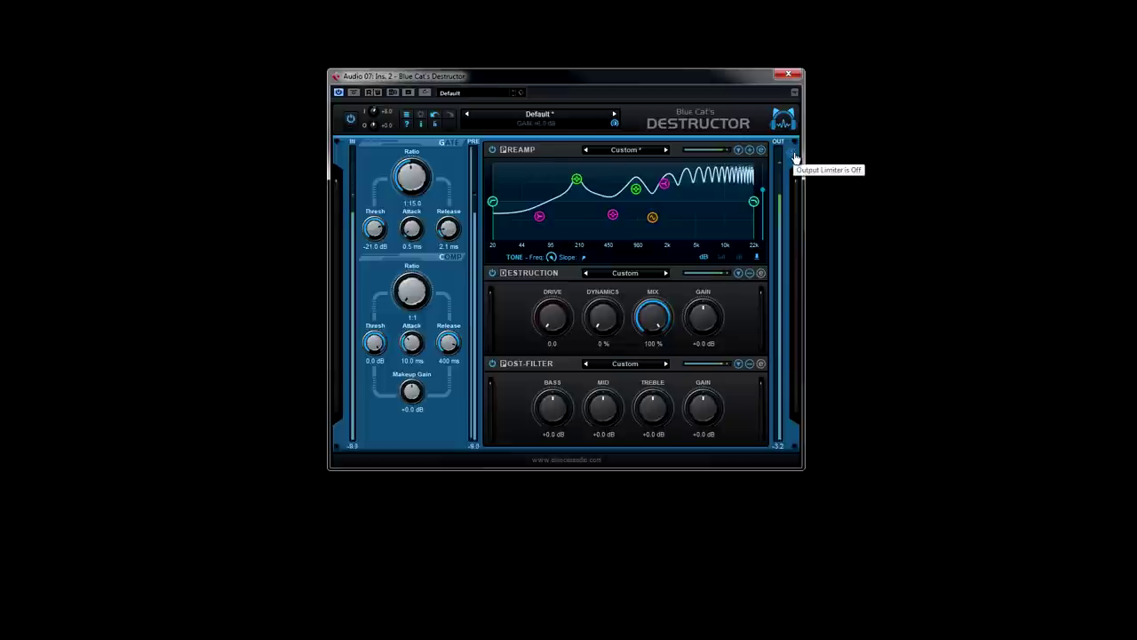
Step: Turn on the output limiter at the top of the OUT meter
click(794, 154)
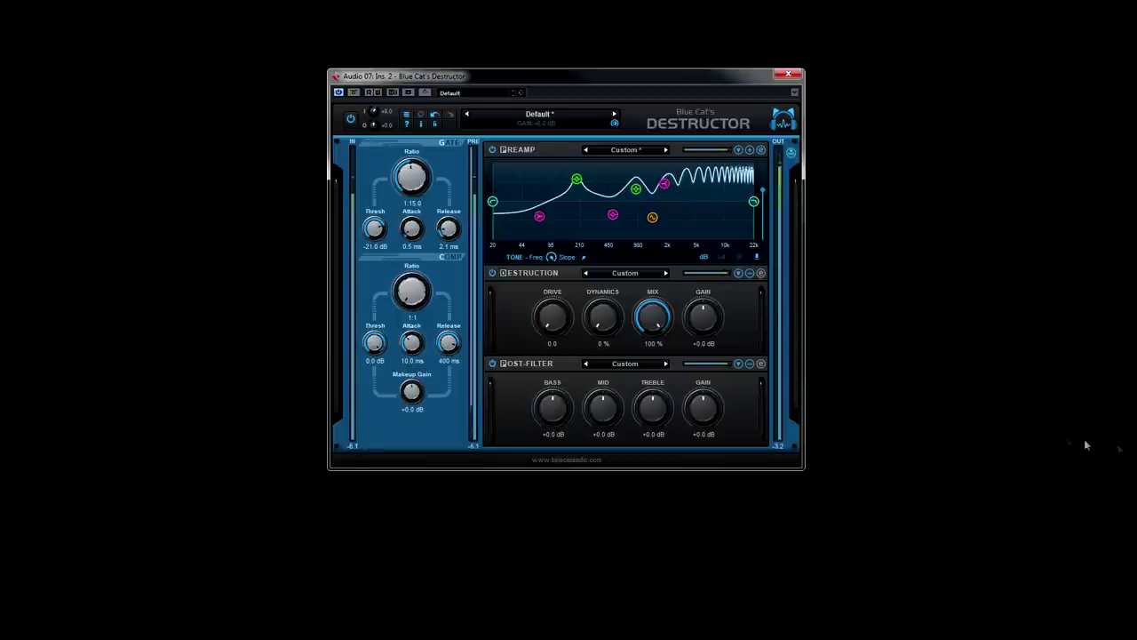
click(738, 275)
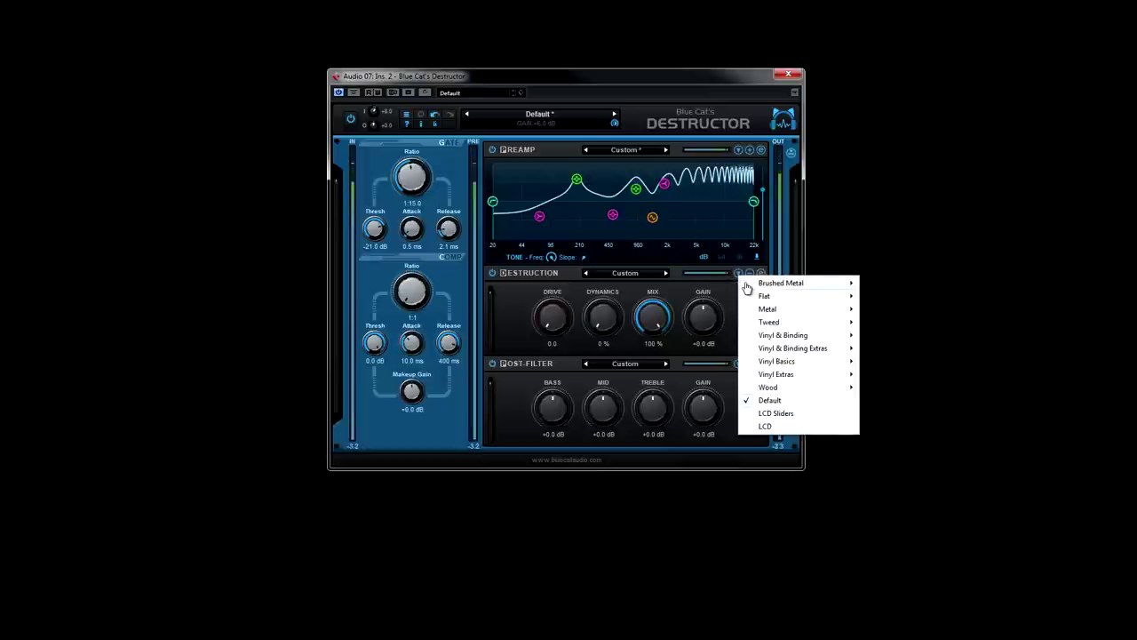
Step: Skin the Destruction controls with Brushed Metal Chicken Knobs - White, then switch to LCD Sliders
mouse_move(764, 283)
mouse_move(910, 293)
click(1032, 318)
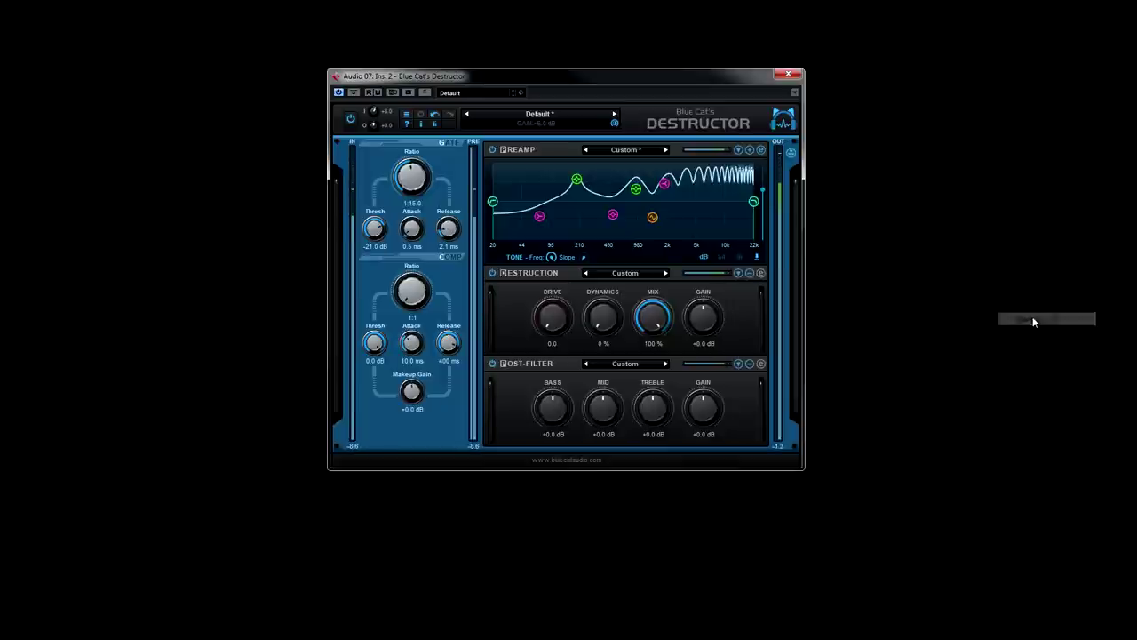
click(738, 274)
mouse_move(755, 322)
click(927, 491)
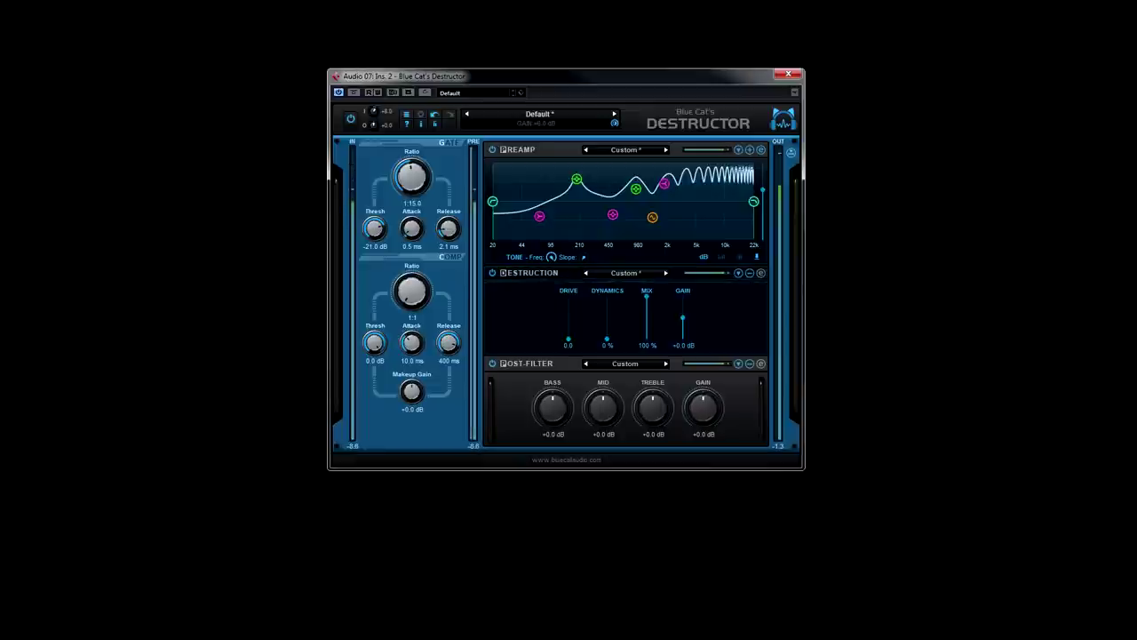
Step: Open the Destruction advanced shaper and bend its curve into a two-node stepped shape
click(761, 274)
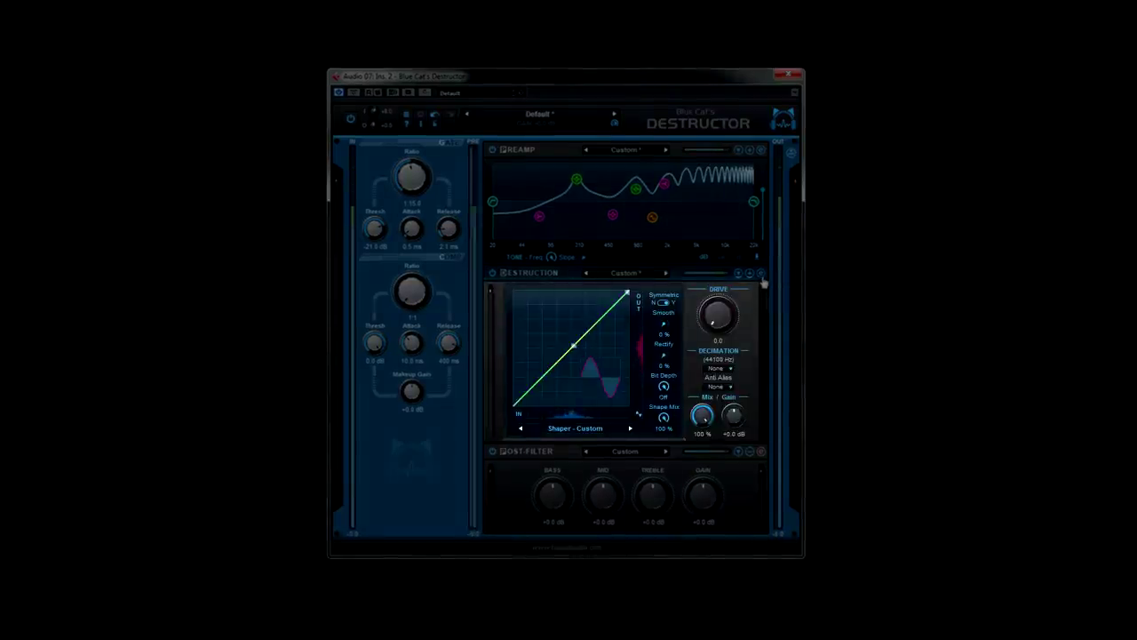
mouse_move(574, 348)
mouse_down()
mouse_move(584, 394)
mouse_move(587, 347)
mouse_up()
mouse_move(626, 298)
mouse_down()
mouse_move(622, 330)
mouse_move(632, 310)
mouse_up()
mouse_move(583, 345)
mouse_down()
mouse_move(558, 338)
mouse_move(584, 337)
mouse_up()
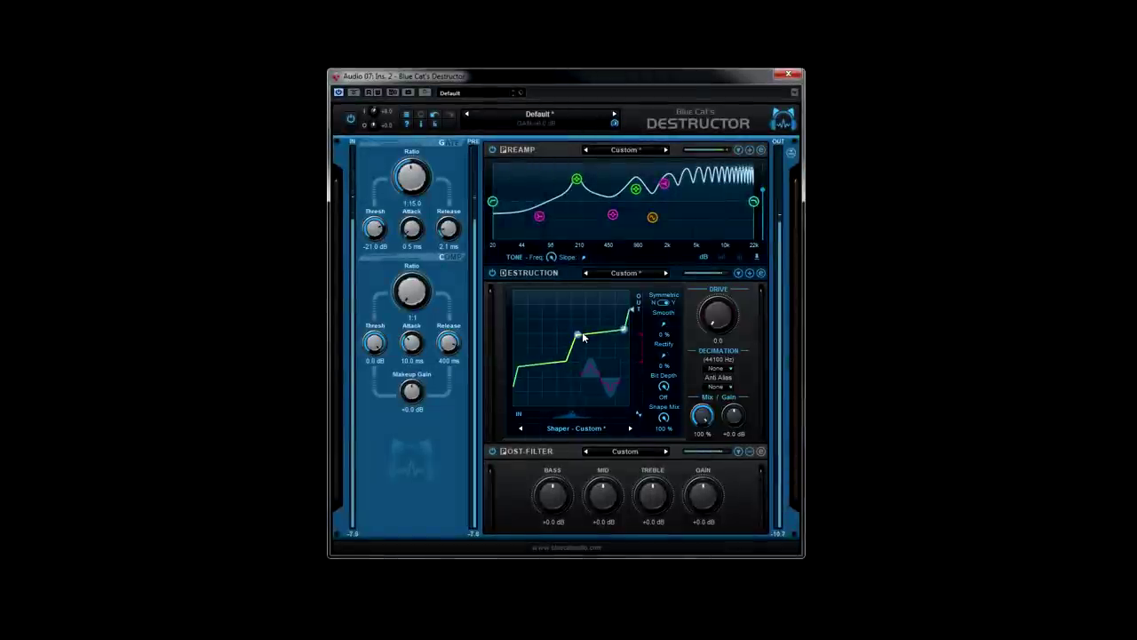
click(618, 433)
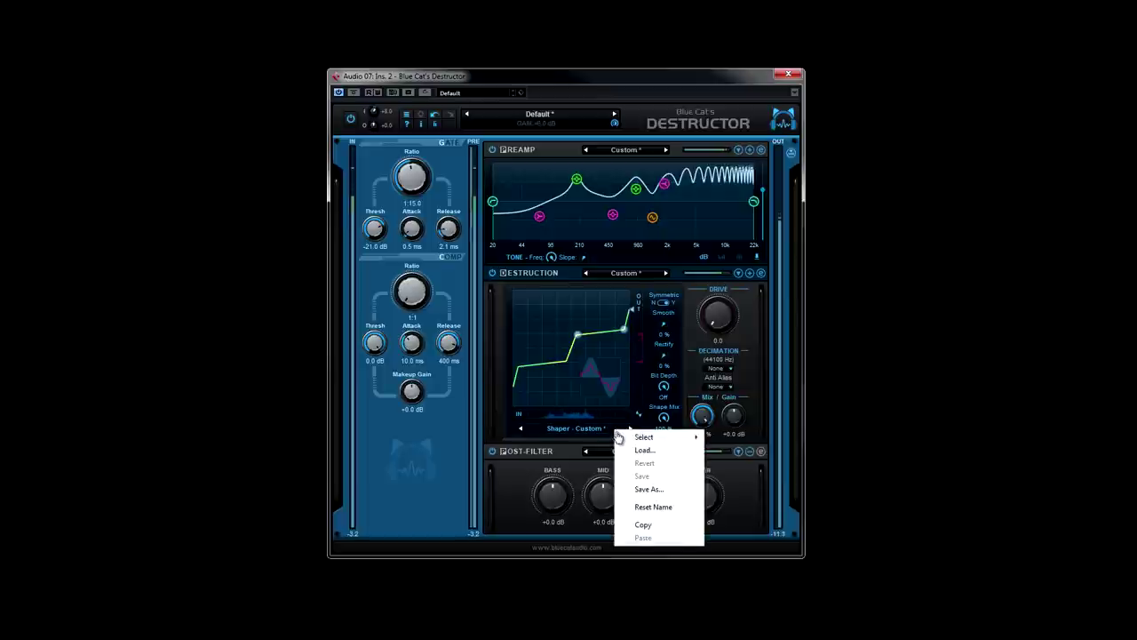
Step: Load the factory Compressor shaper curve, then replace it with Soft > Half Spike-Clip
mouse_move(622, 439)
mouse_move(729, 436)
mouse_move(812, 462)
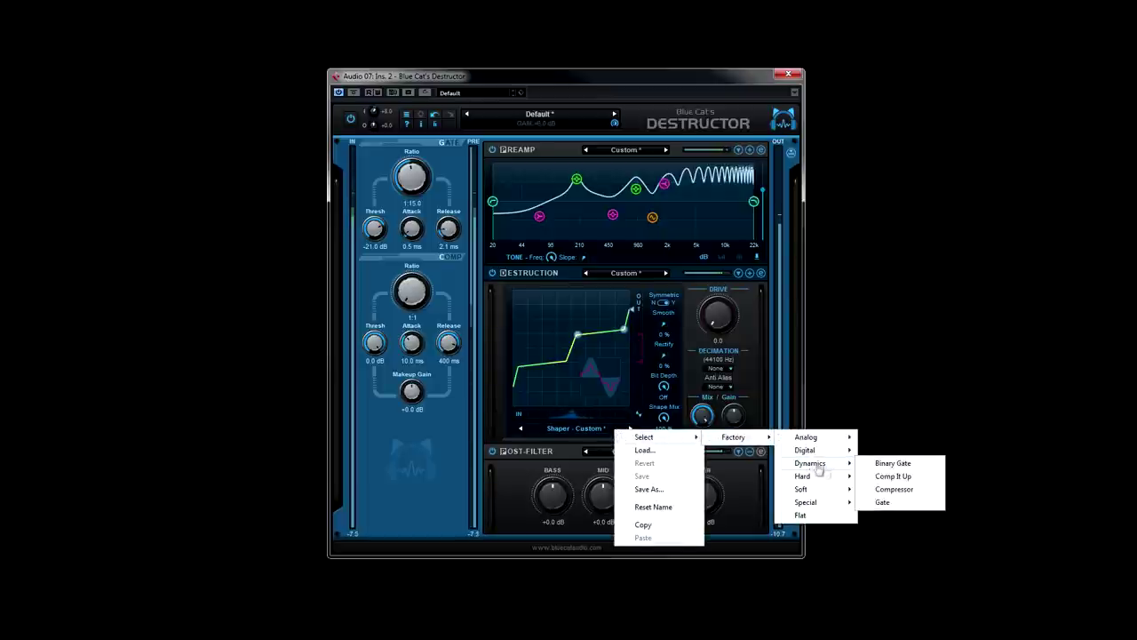
click(866, 488)
click(611, 432)
mouse_move(633, 439)
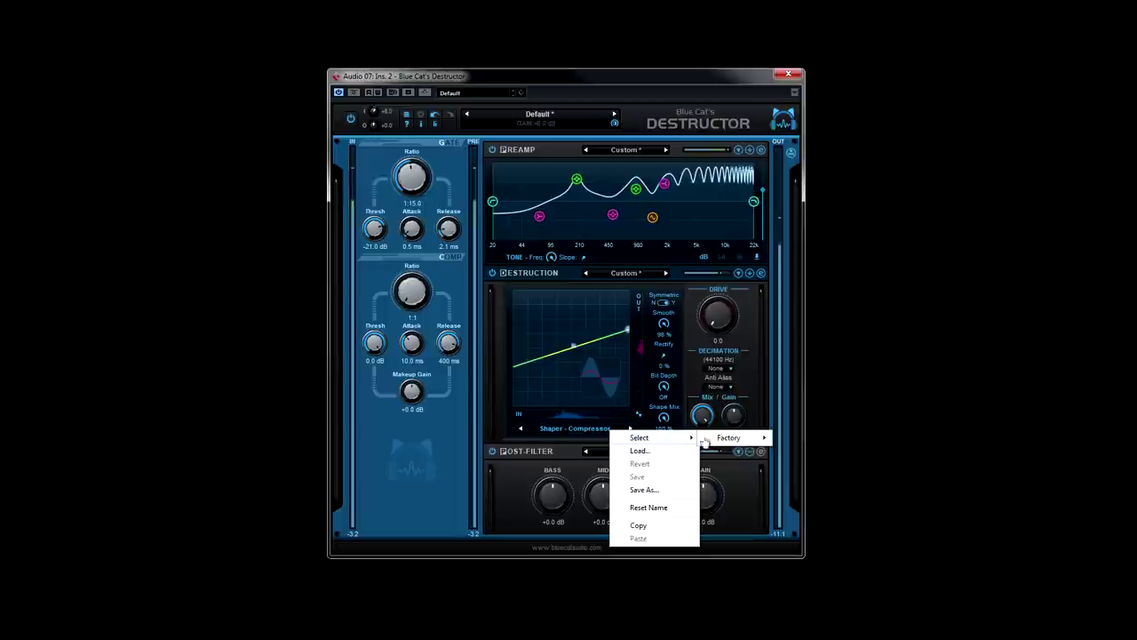
mouse_move(729, 438)
mouse_move(816, 490)
click(902, 334)
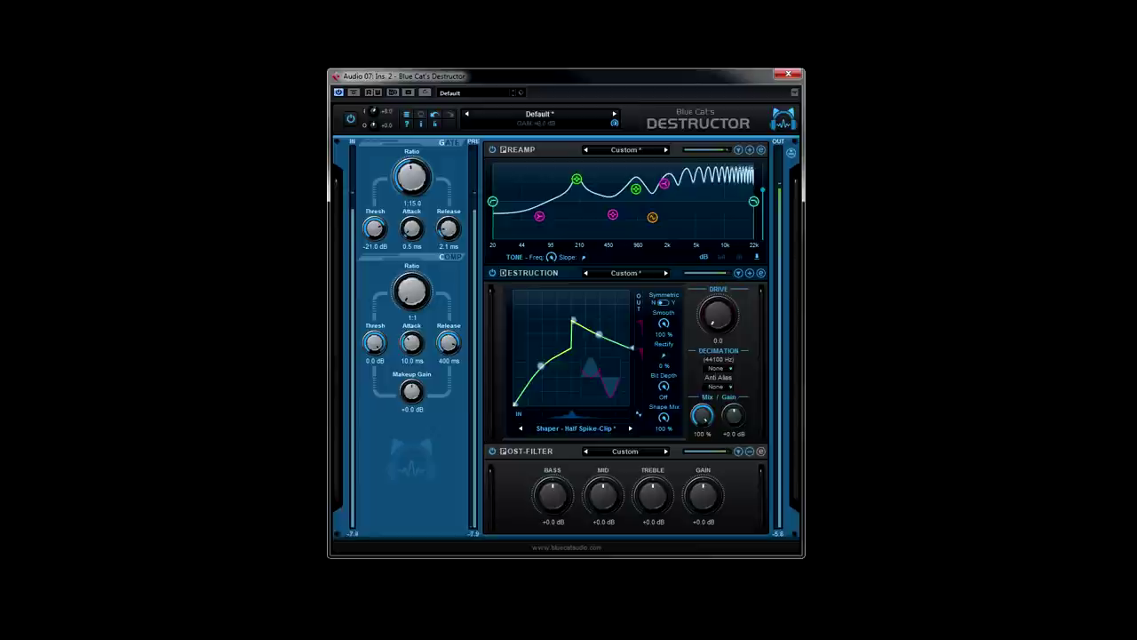
click(759, 452)
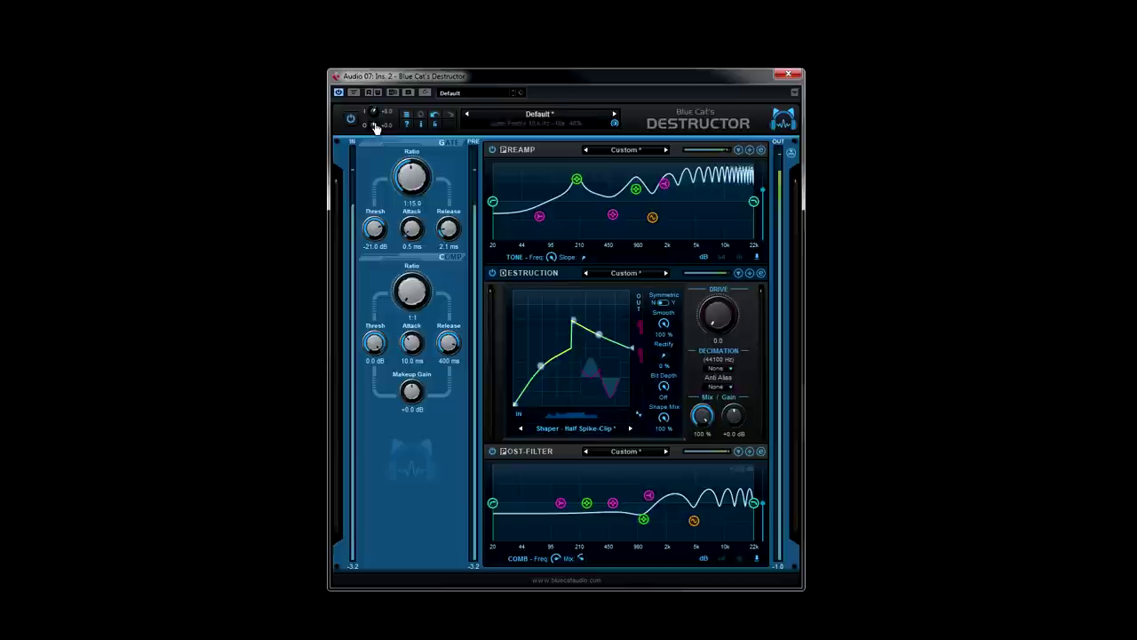
Step: Lower the output gain to -6 dB
drag(375, 127, 376, 133)
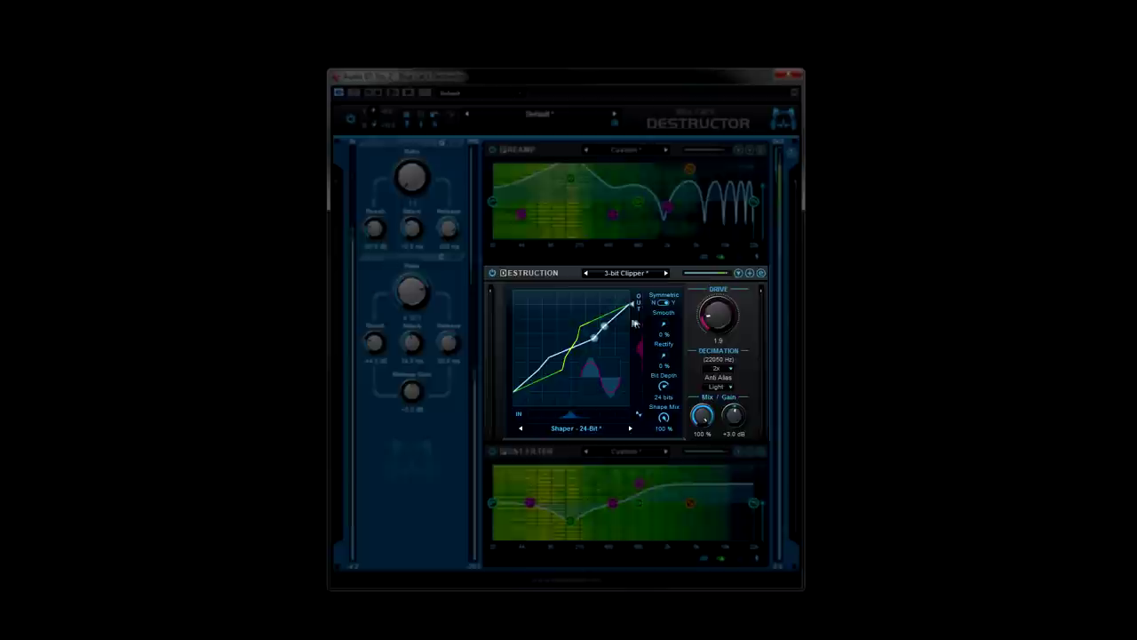
Step: Set shaper smoothing to 81 %, slight rectify, 3-bit depth and 41 % shape mix
drag(665, 307, 665, 269)
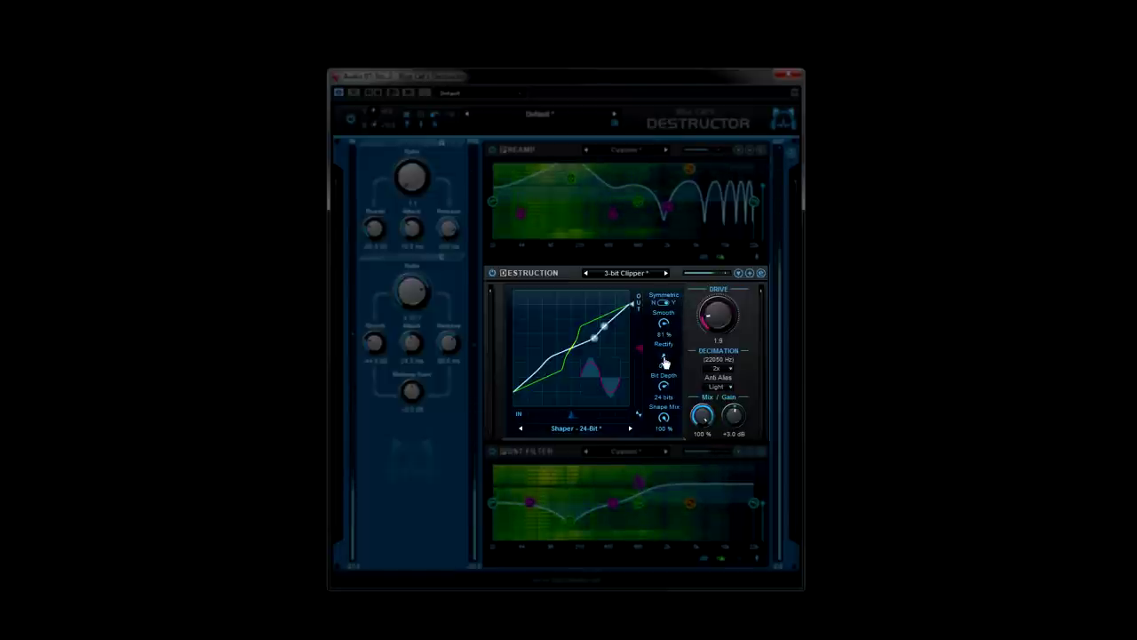
drag(665, 363, 667, 300)
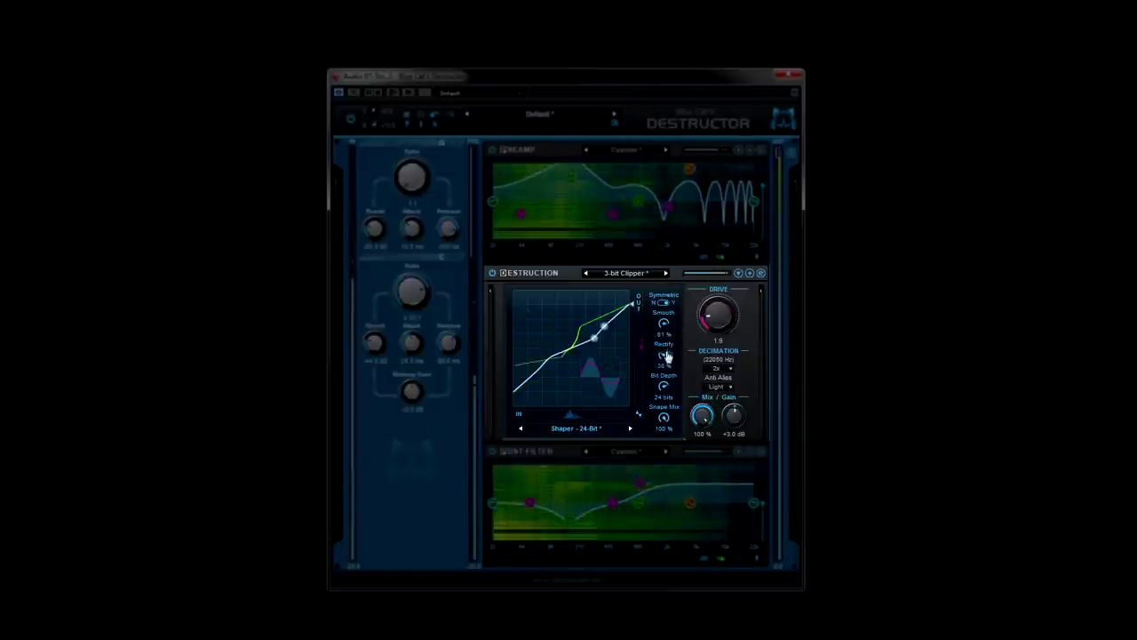
drag(666, 352, 666, 359)
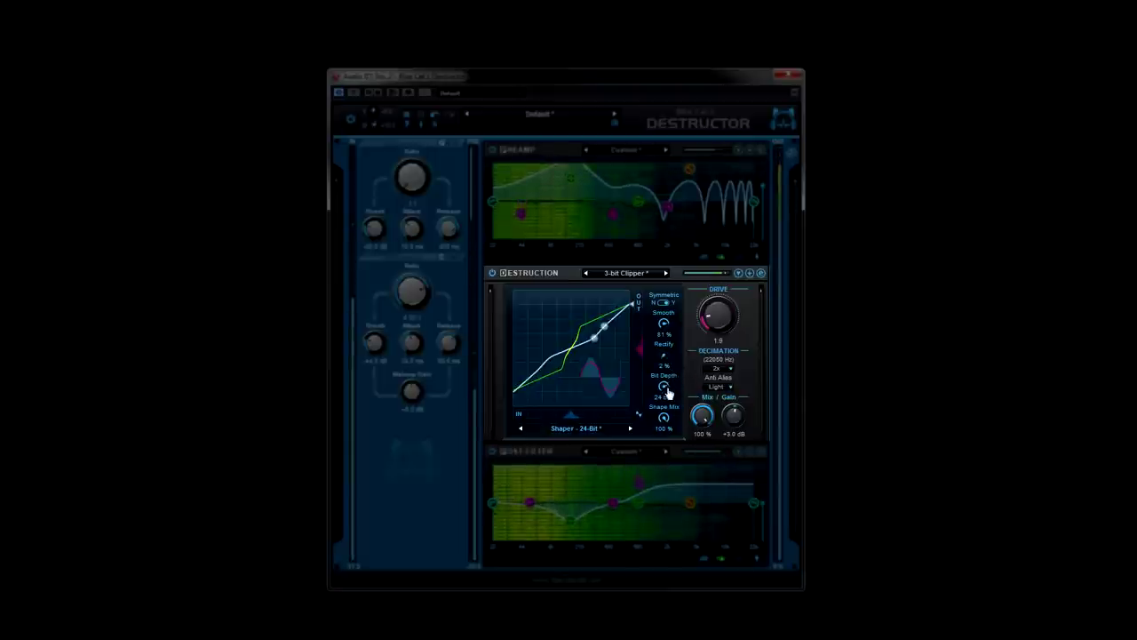
drag(686, 384, 686, 442)
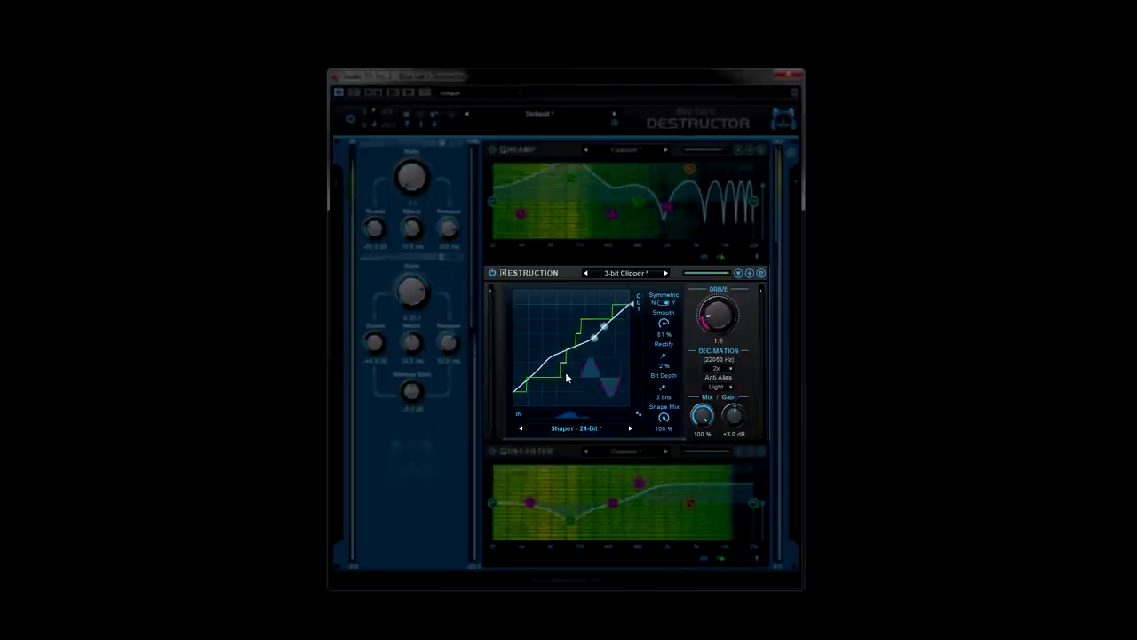
mouse_move(666, 418)
mouse_down()
mouse_move(676, 483)
mouse_move(672, 417)
mouse_up()
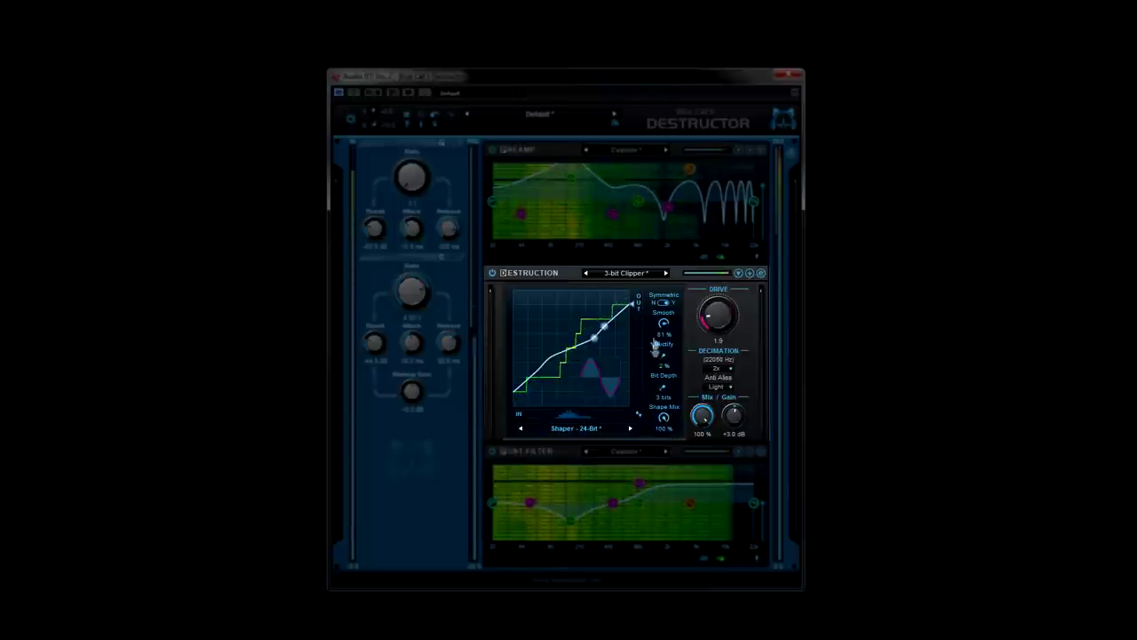
Step: Set decimation to 128x (344.53 Hz) after first trying 16x
click(718, 368)
click(746, 430)
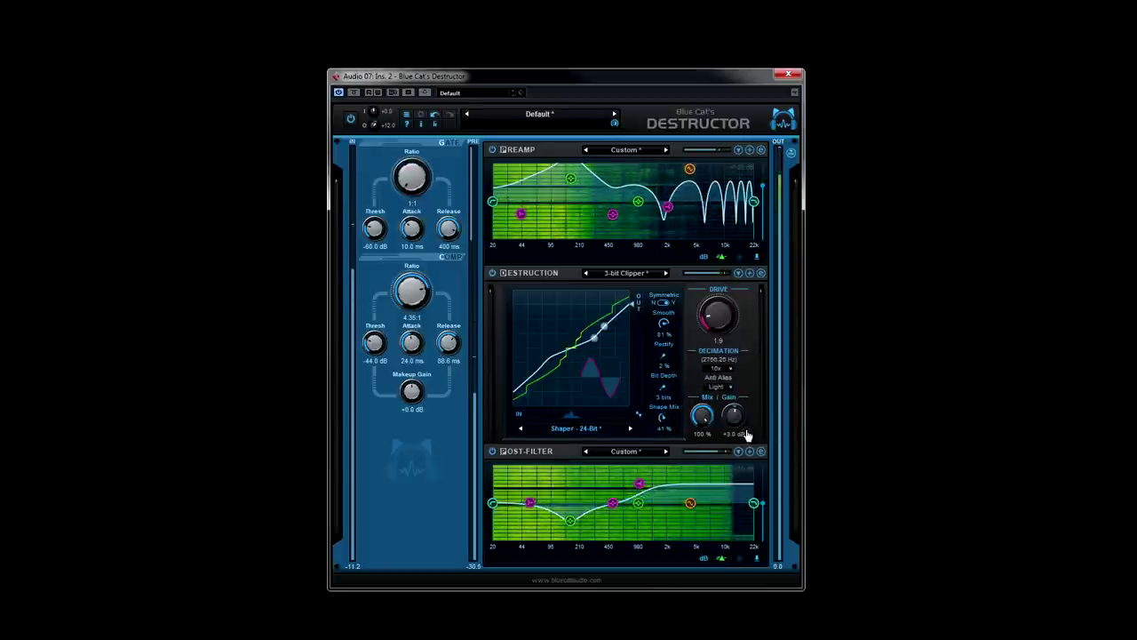
click(725, 370)
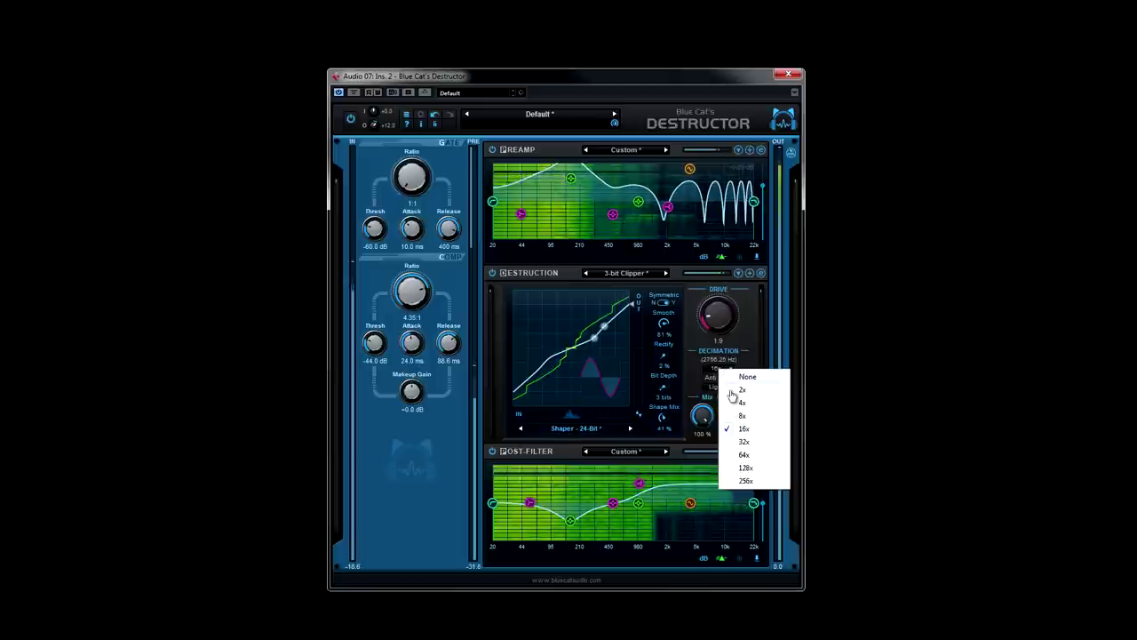
click(752, 466)
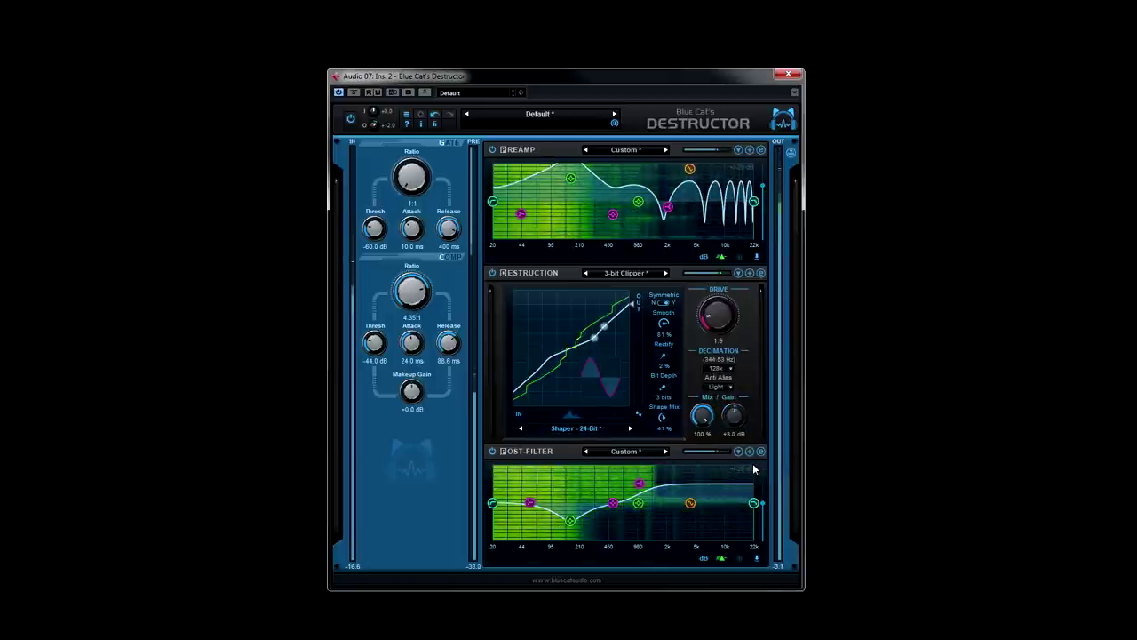
Step: Set anti-aliasing to Strong and raise the bit depth to 11 bits
click(729, 391)
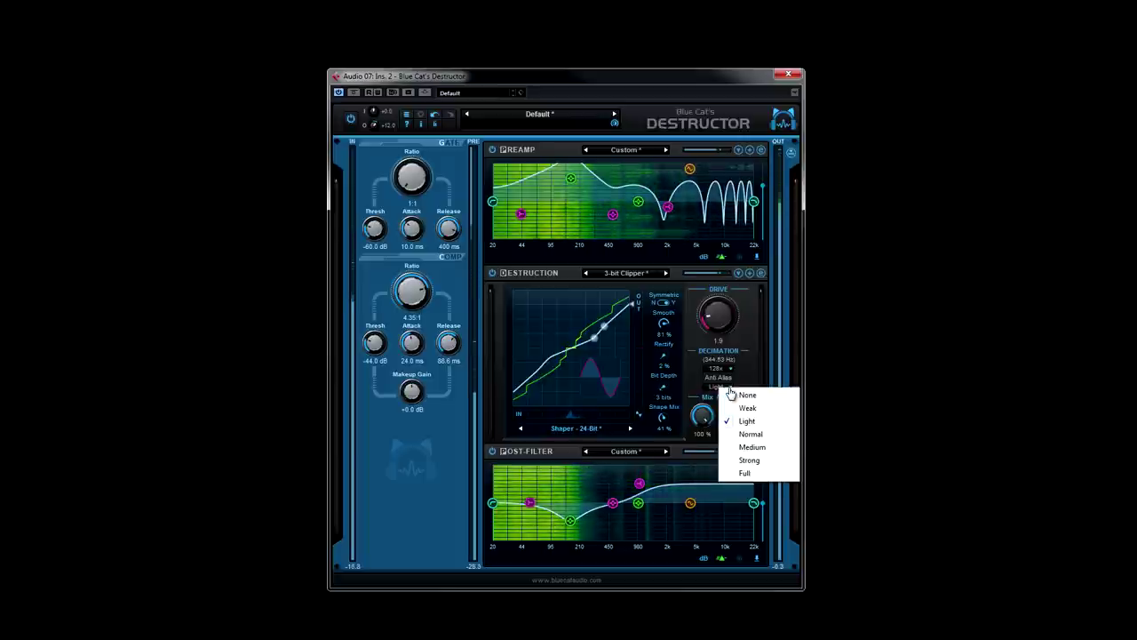
click(748, 460)
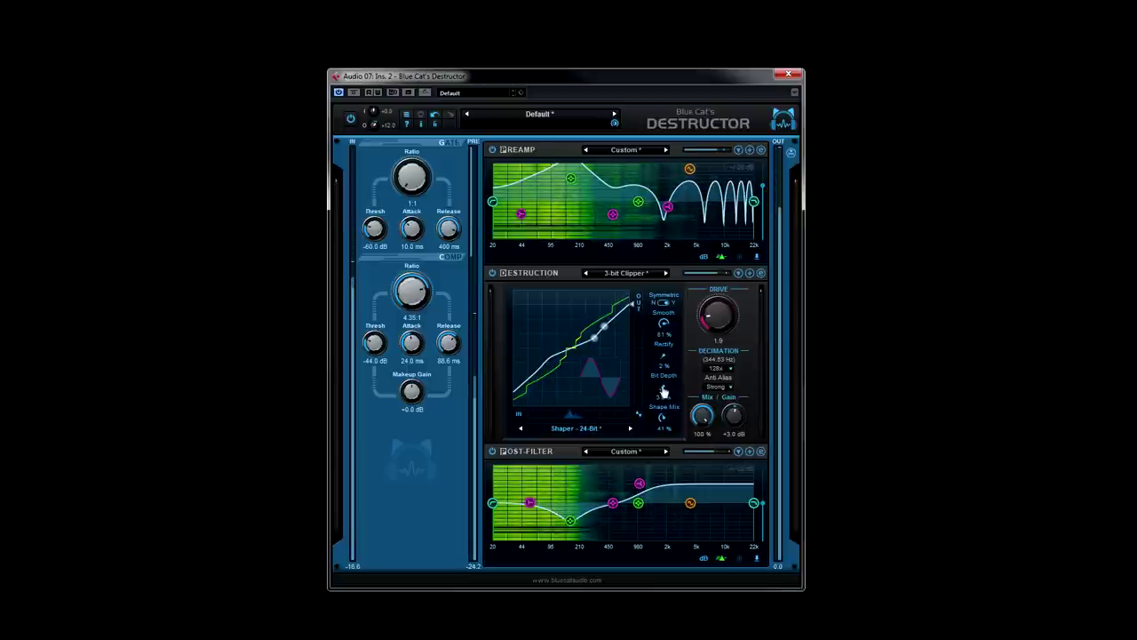
drag(663, 392, 656, 357)
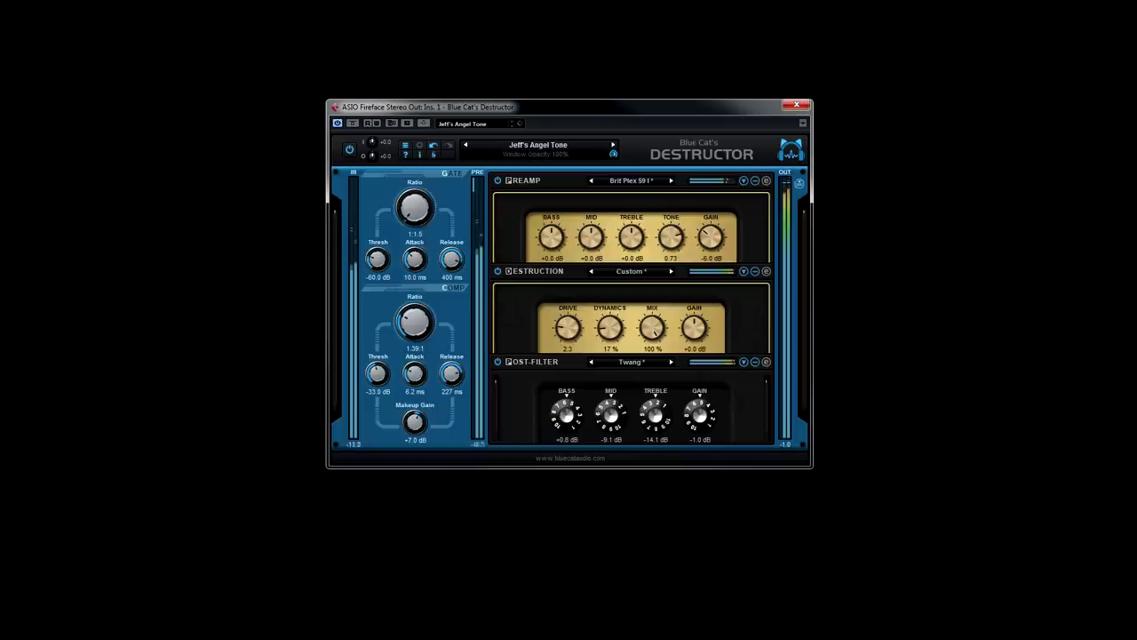